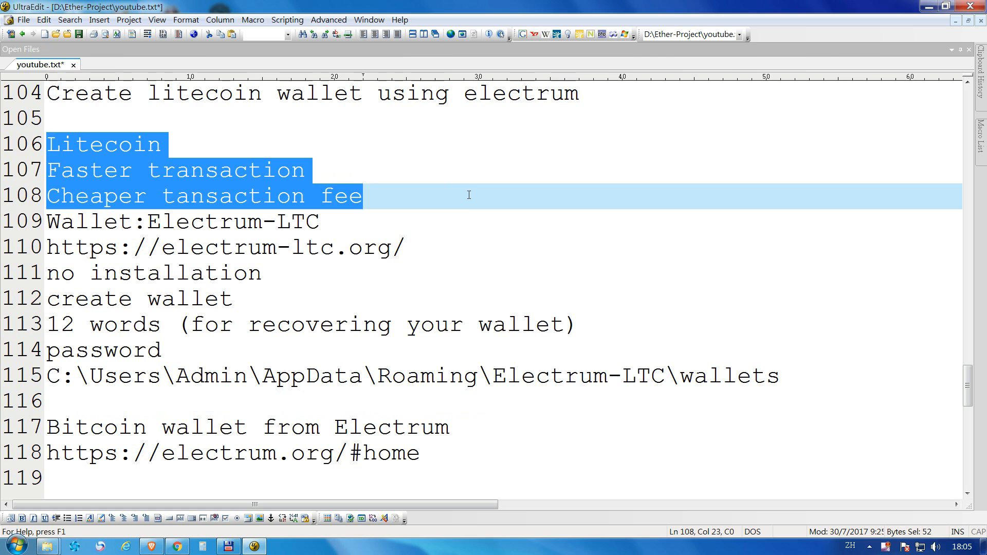
Highlight the Wallet:Electrum-LTC line and electrum-ltc.org link in youtube.txt, then switch to the website
click(469, 194)
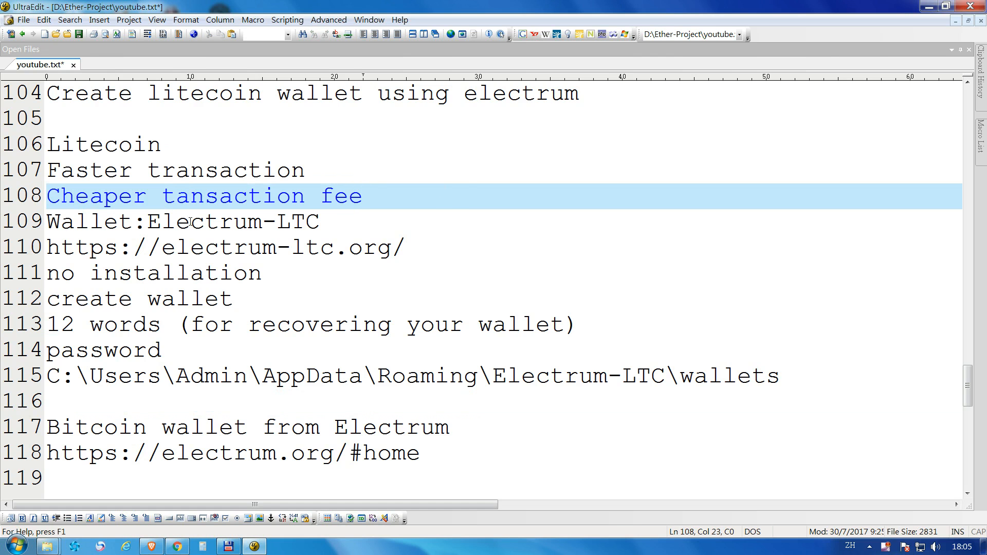
click(51, 220)
drag(57, 221, 326, 221)
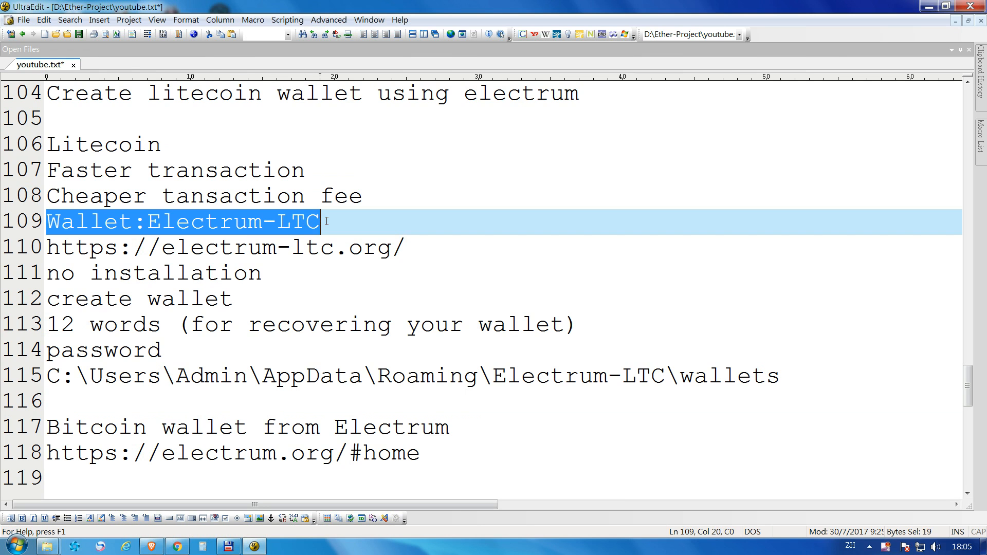
drag(47, 247, 407, 247)
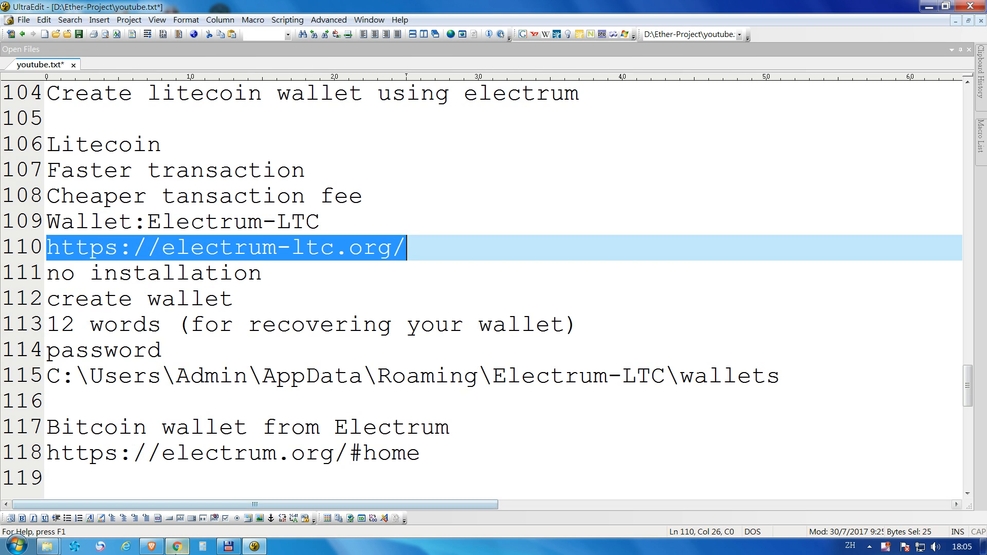
click(195, 514)
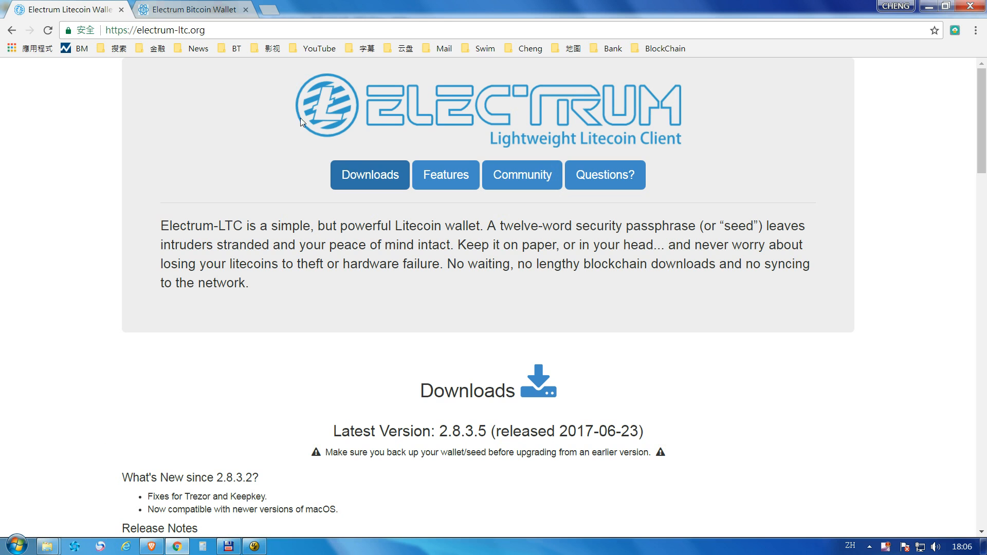
Download the Windows standalone executable electrum-ltc-2.8.3.5.exe from the Downloads section
click(354, 175)
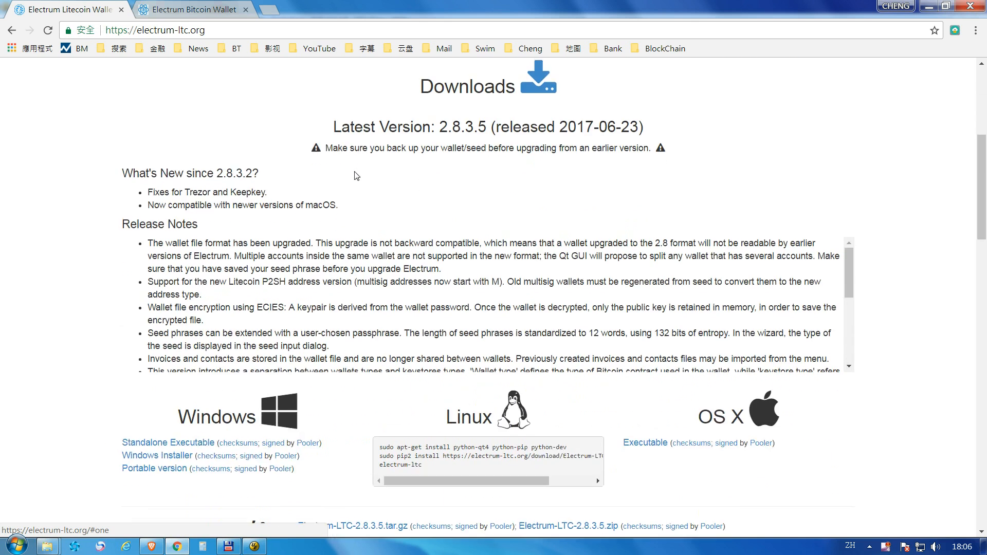
click(165, 441)
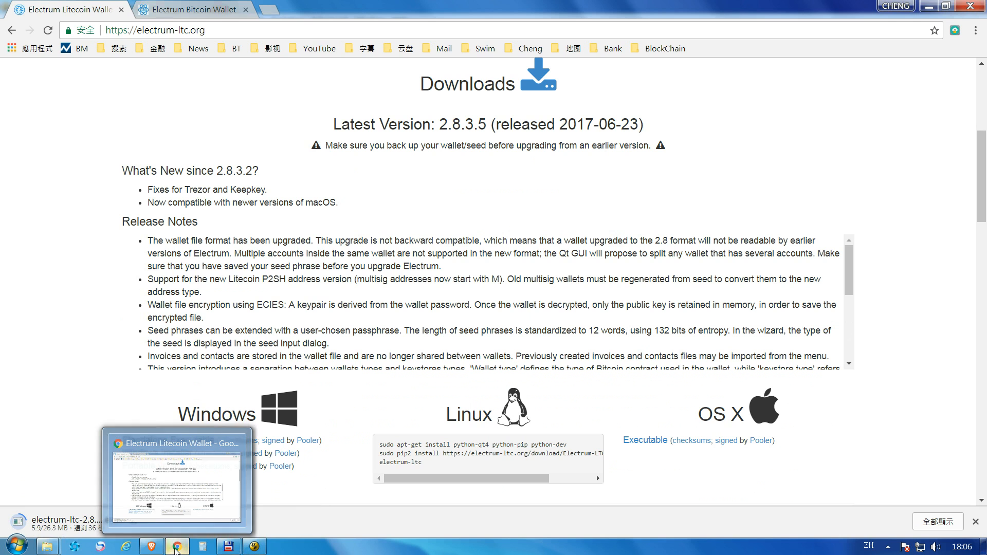
Highlight the create-wallet line in the notes, then launch electrum-ltc-2.8.3.5 from the Electrum-Litecoin folder
click(256, 546)
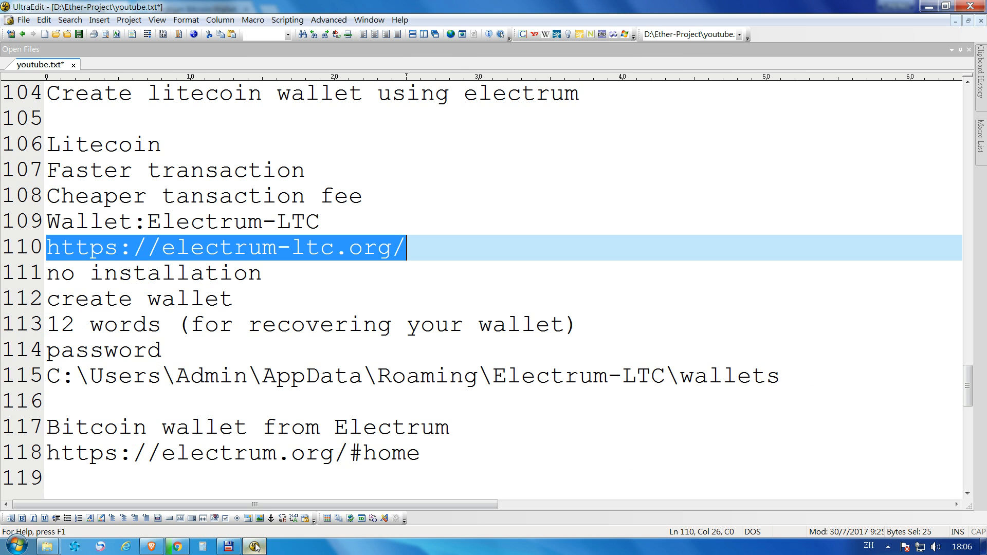
drag(259, 298, 45, 303)
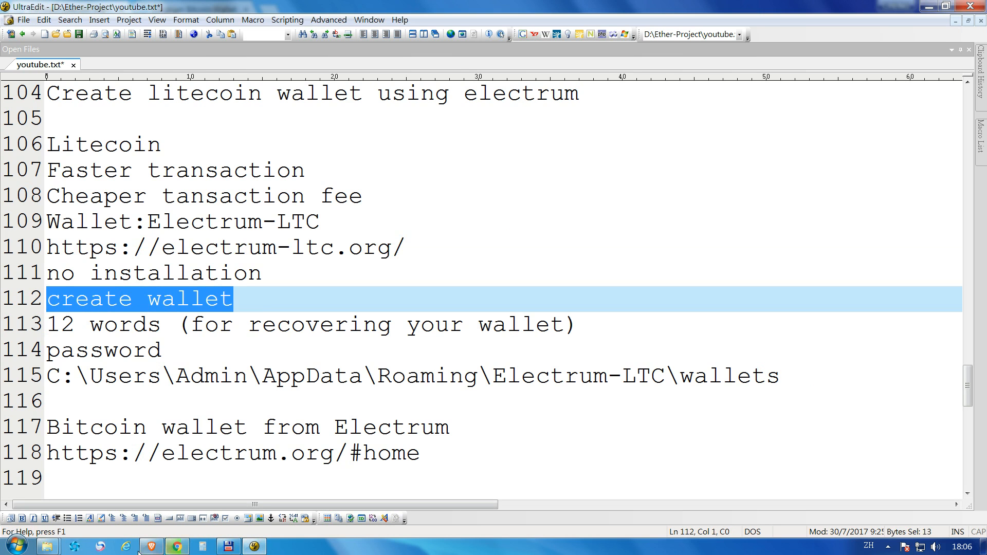
click(49, 547)
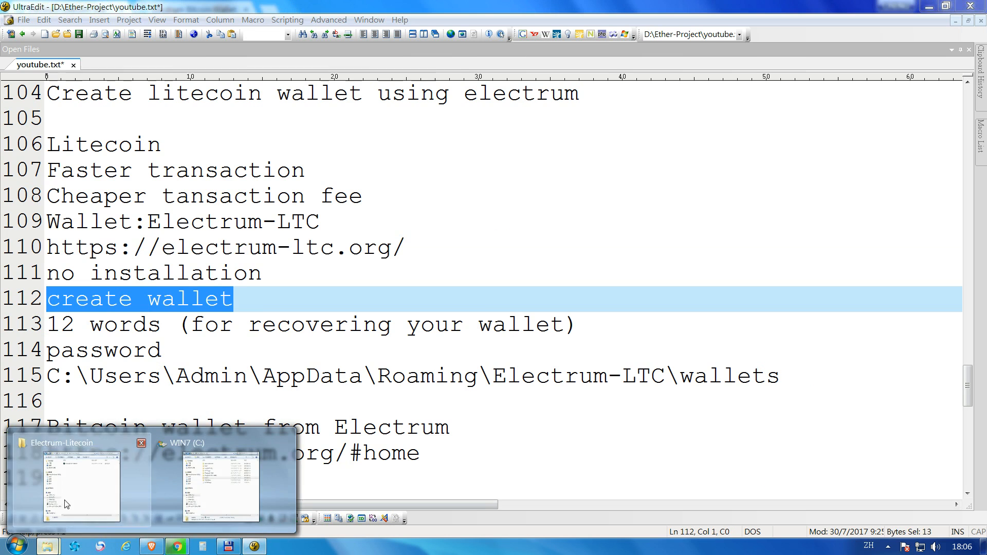
click(67, 505)
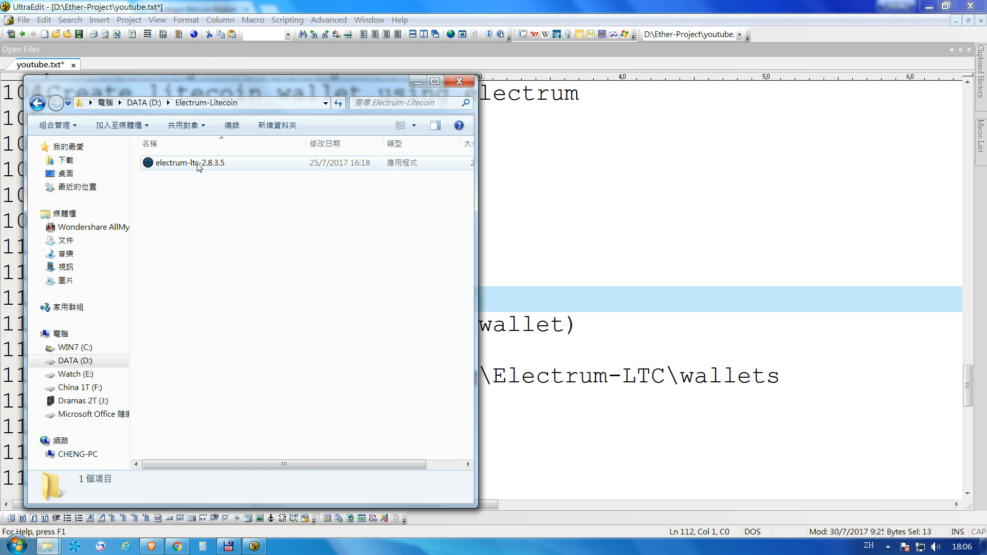
double_click(198, 163)
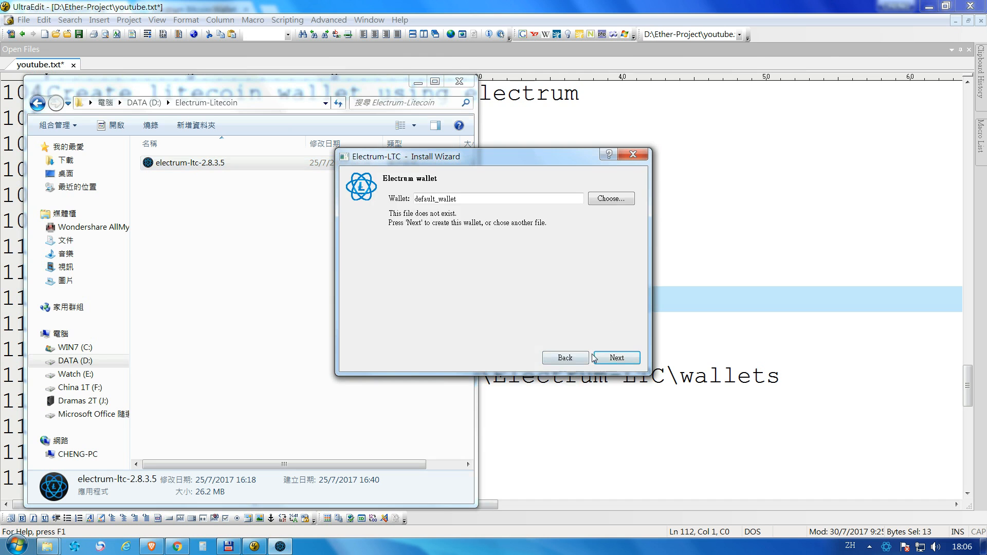
Create a standard default_wallet, choosing to generate a new seed
click(617, 358)
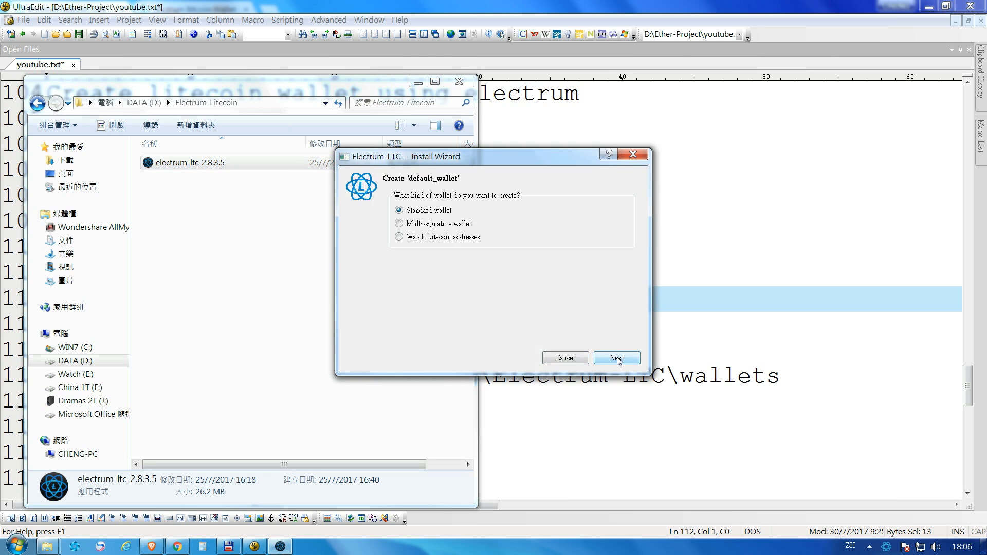
click(617, 358)
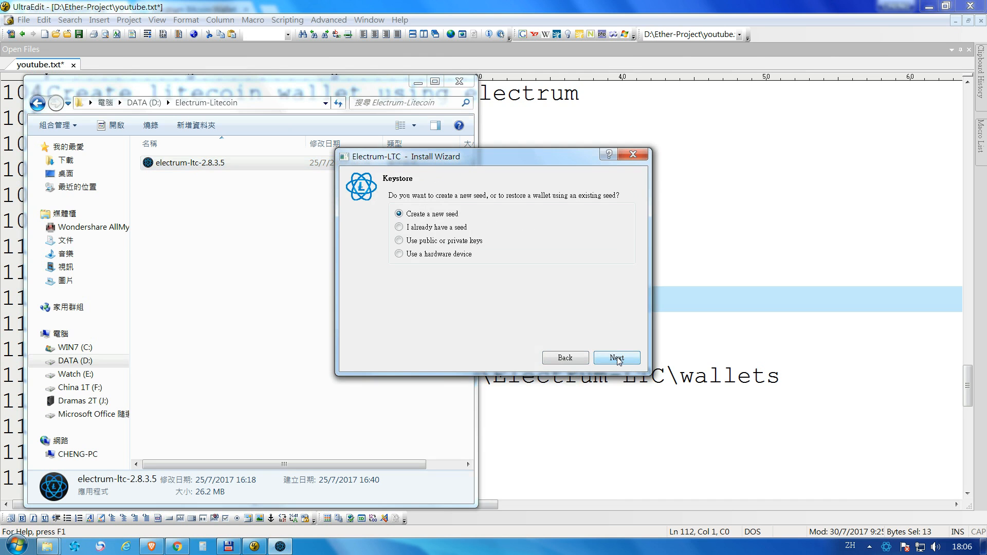
click(399, 227)
click(400, 214)
click(620, 360)
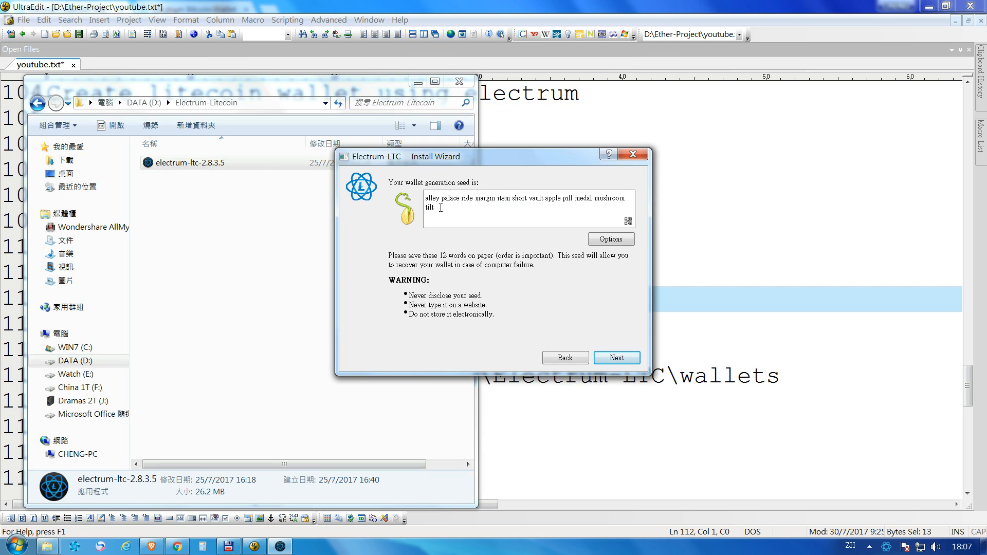
Copy the generated 12-word seed phrase
drag(438, 208, 400, 199)
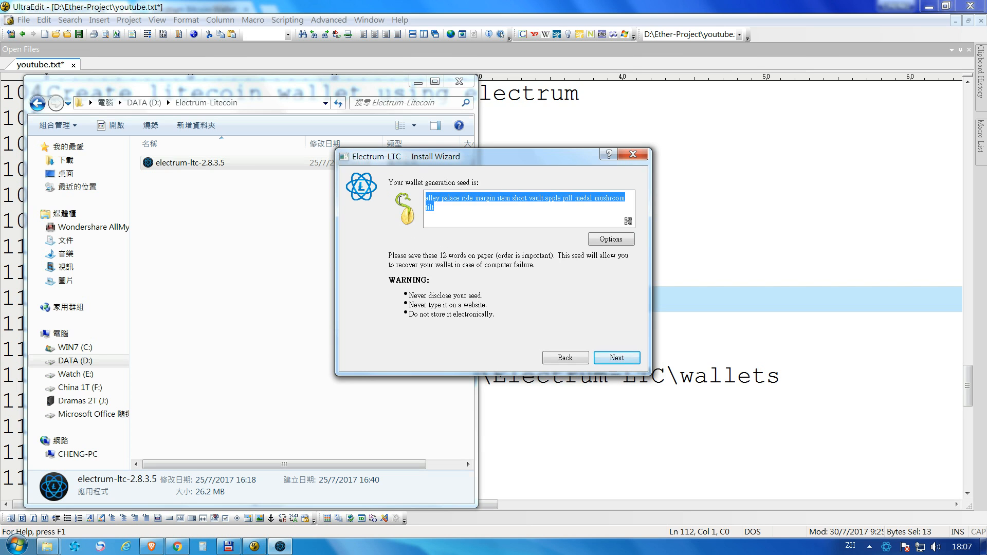
right_click(452, 198)
click(470, 206)
Open tran.txt from the root of drive D in UltraEdit
click(231, 547)
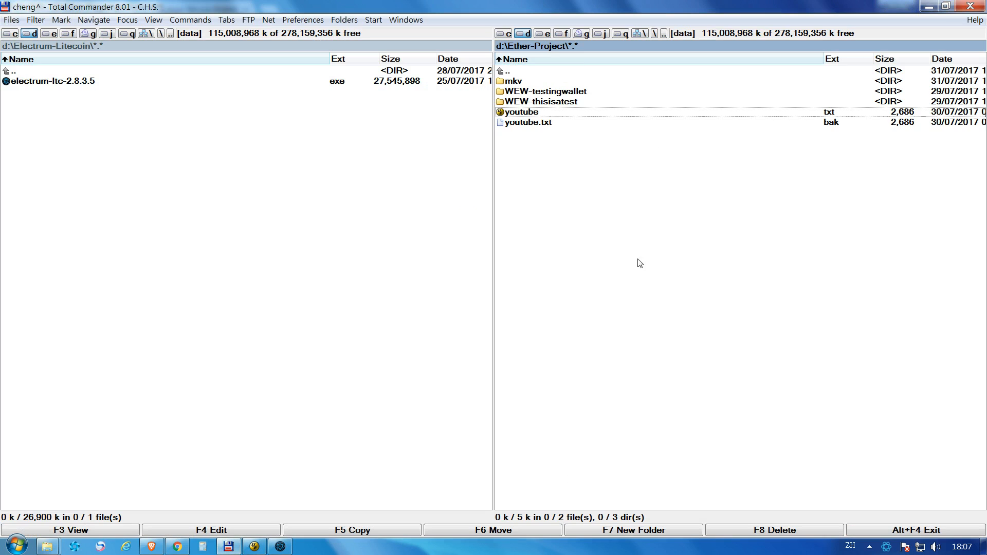
click(655, 33)
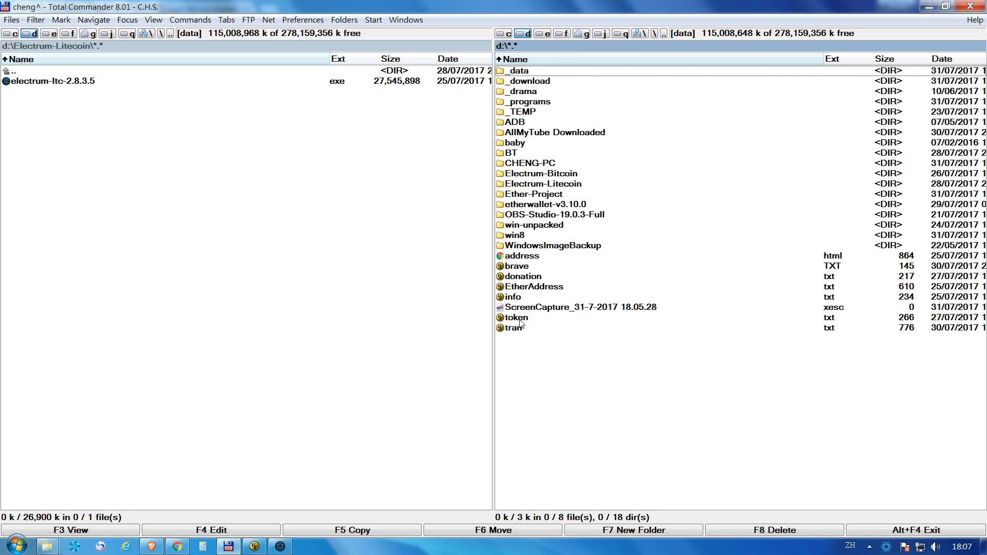
click(516, 329)
double_click(517, 329)
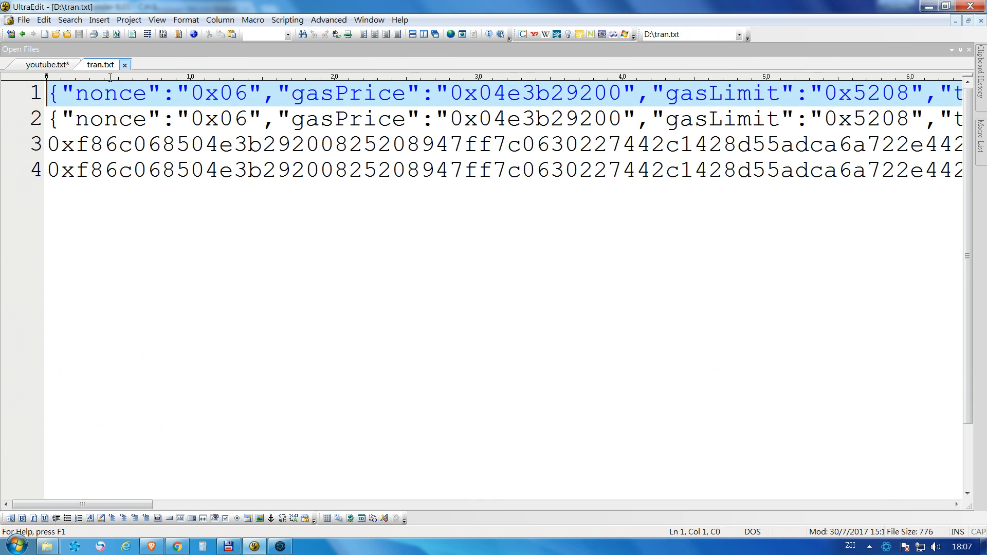
Replace all of tran.txt's contents with the copied seed phrase
drag(52, 81, 984, 385)
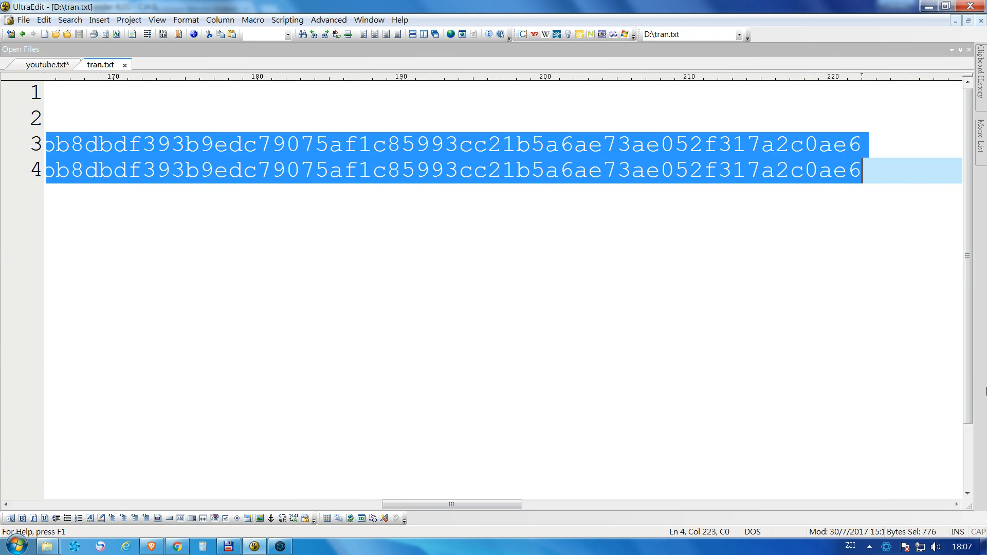
key(ctrl+v)
click(131, 502)
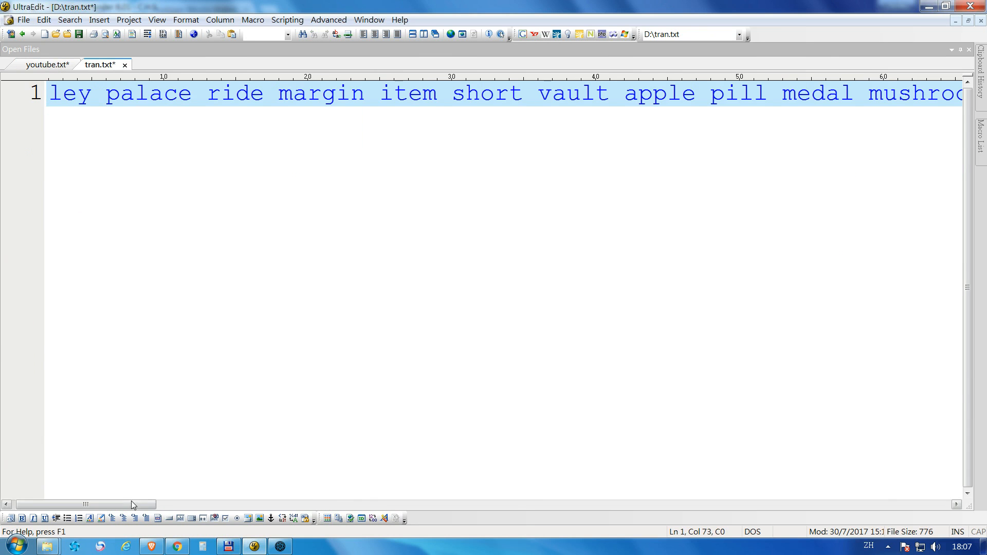
click(280, 546)
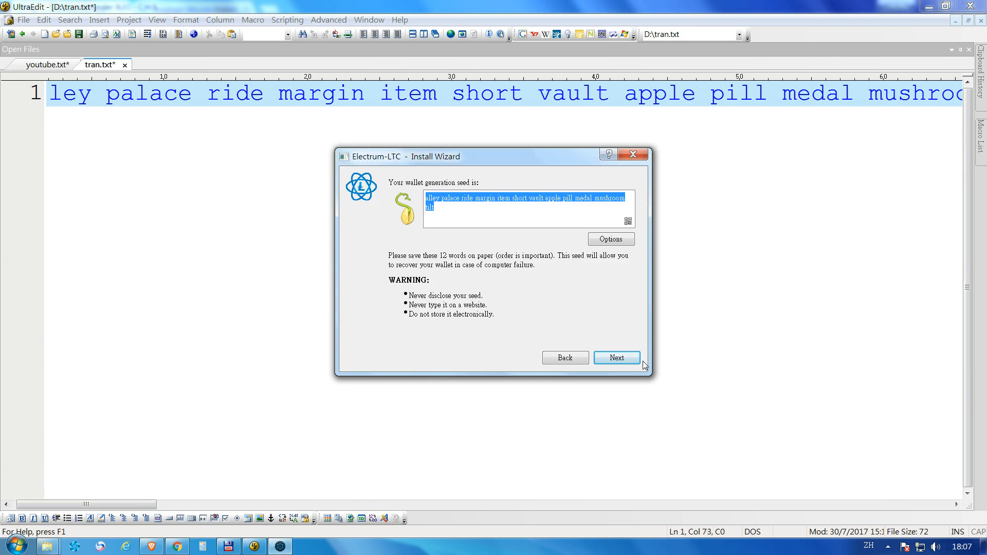
Retype all twelve seed words into the Confirm Seed box, checking them against tran.txt
click(617, 360)
click(487, 229)
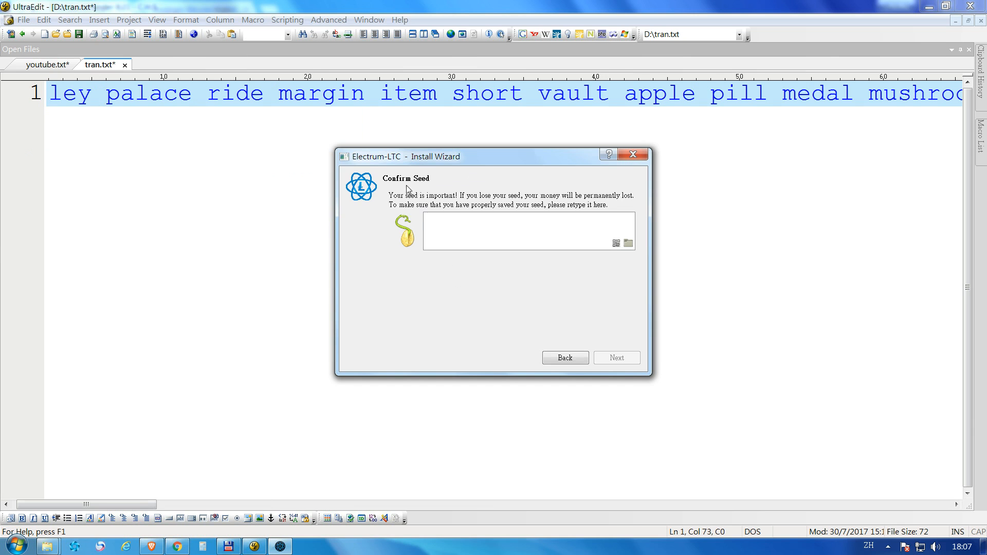
drag(36, 505, 32, 504)
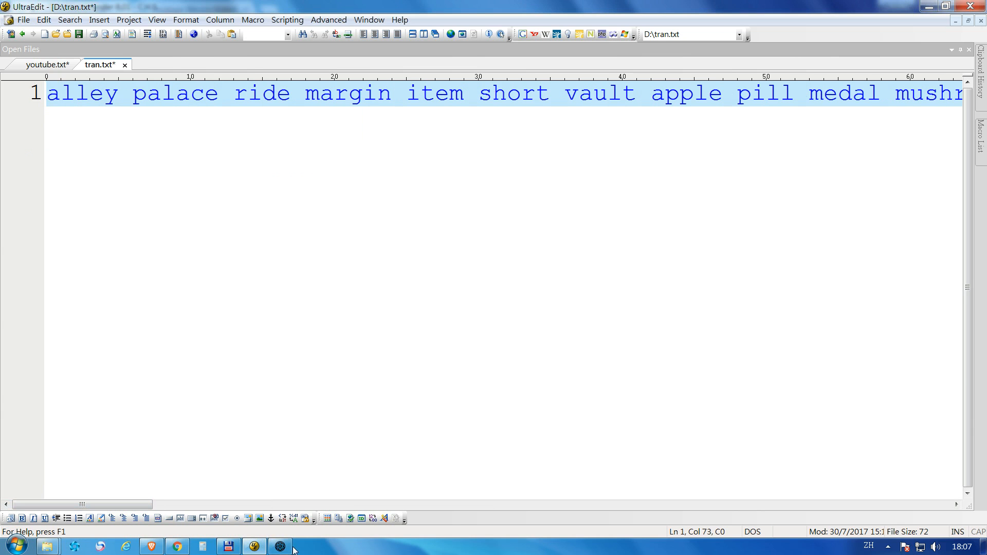
click(280, 546)
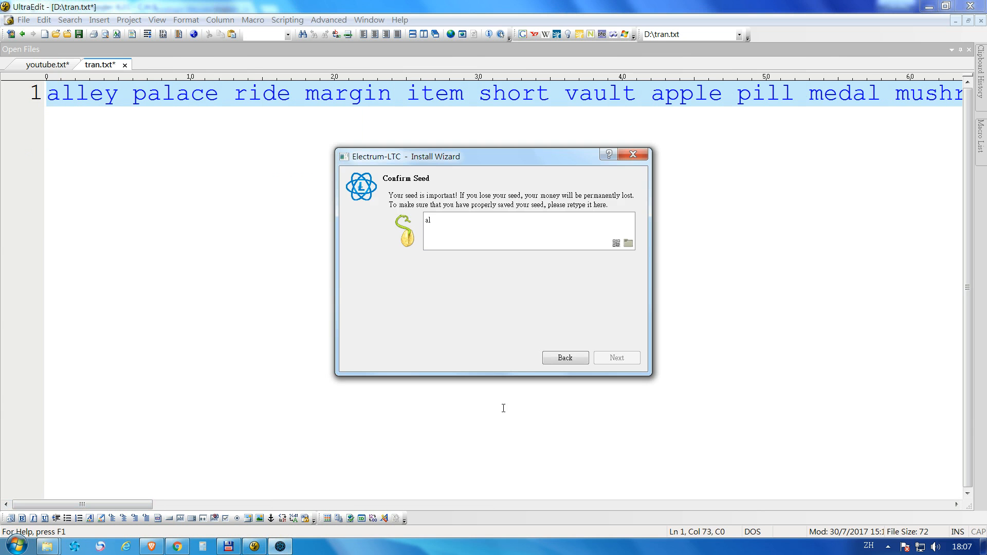
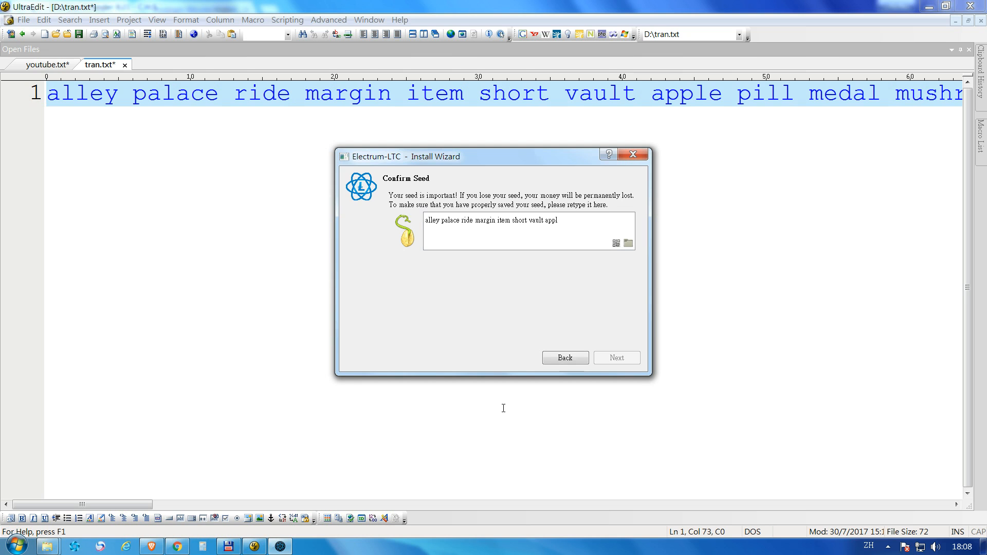
drag(129, 506, 240, 506)
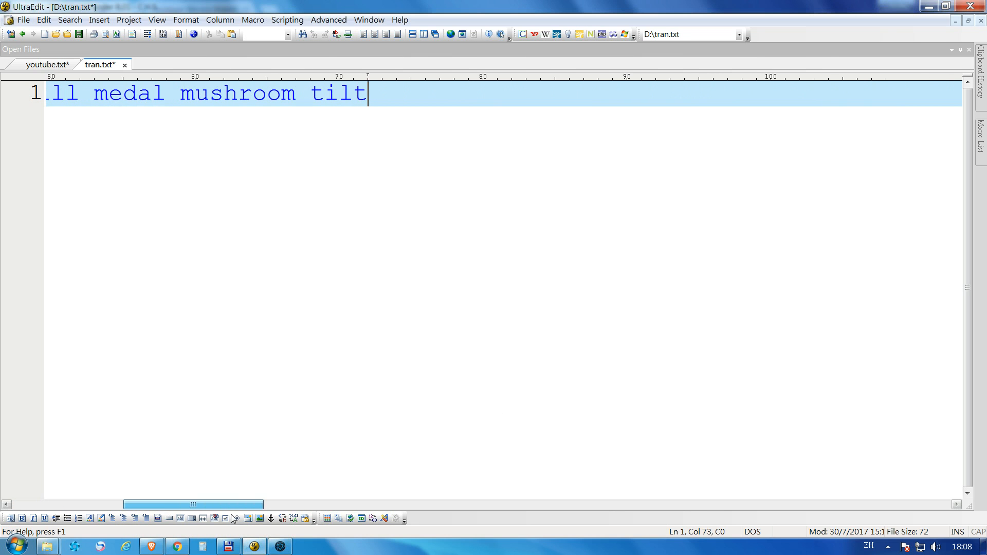
click(281, 547)
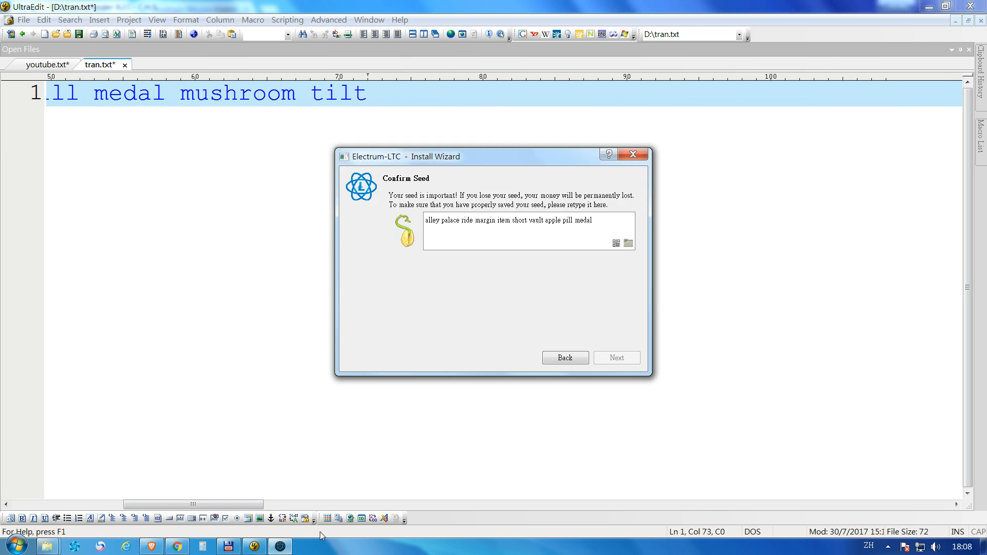
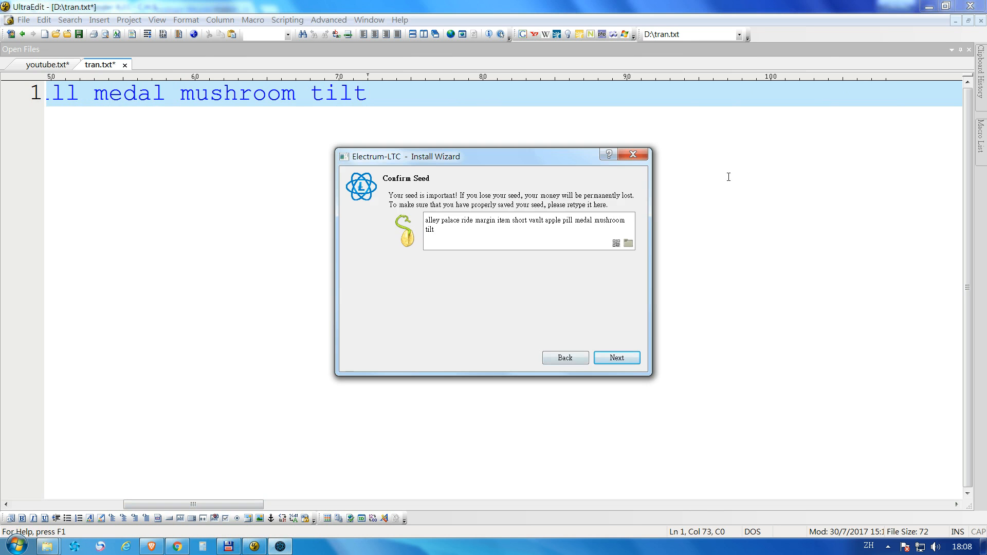
Set and confirm a wallet password, then let the wallet generate its addresses
click(628, 363)
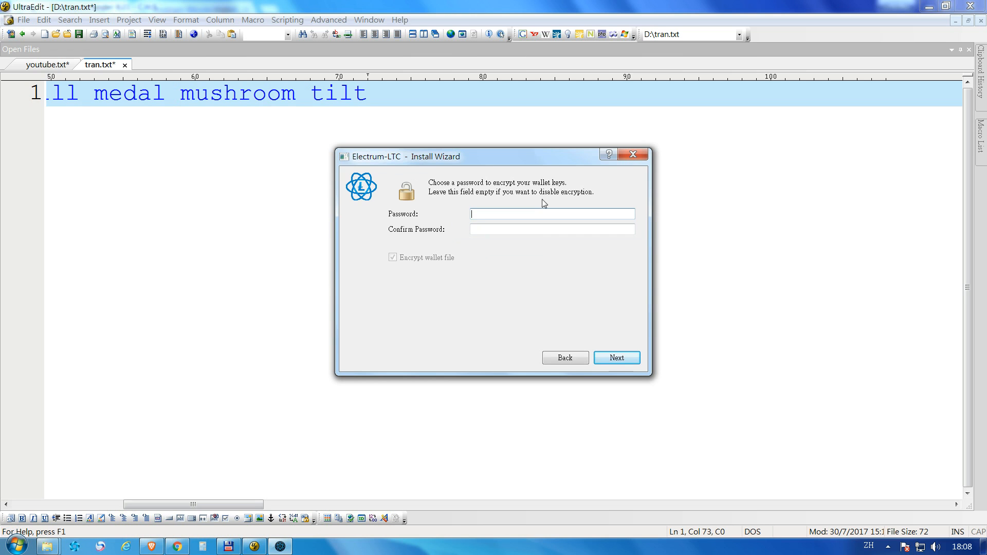
text(*****)
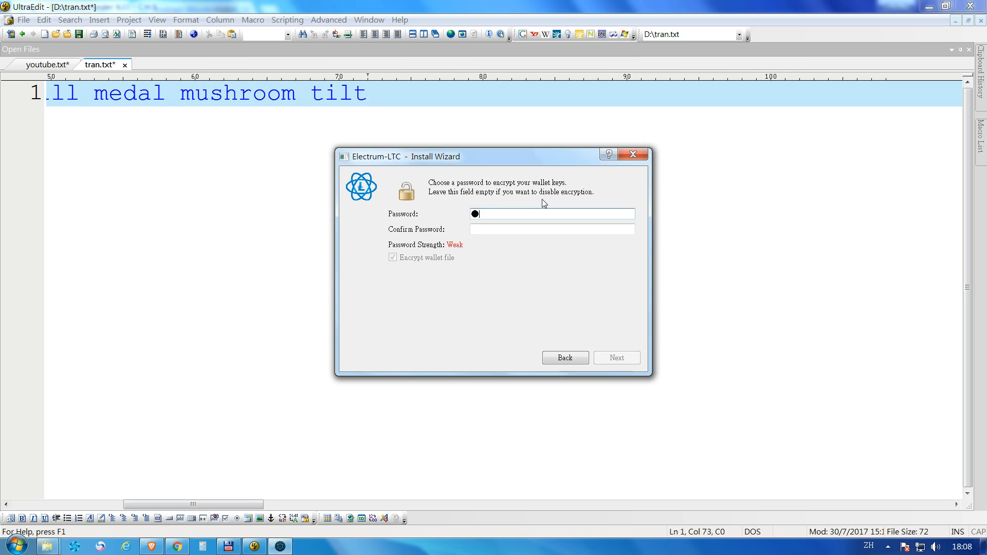
text(**********)
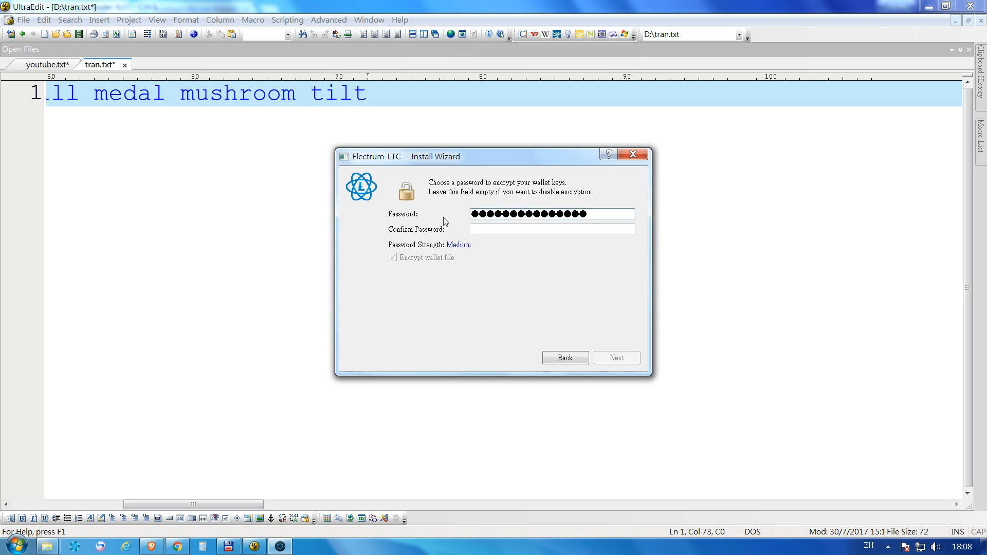
click(481, 229)
text(*******)
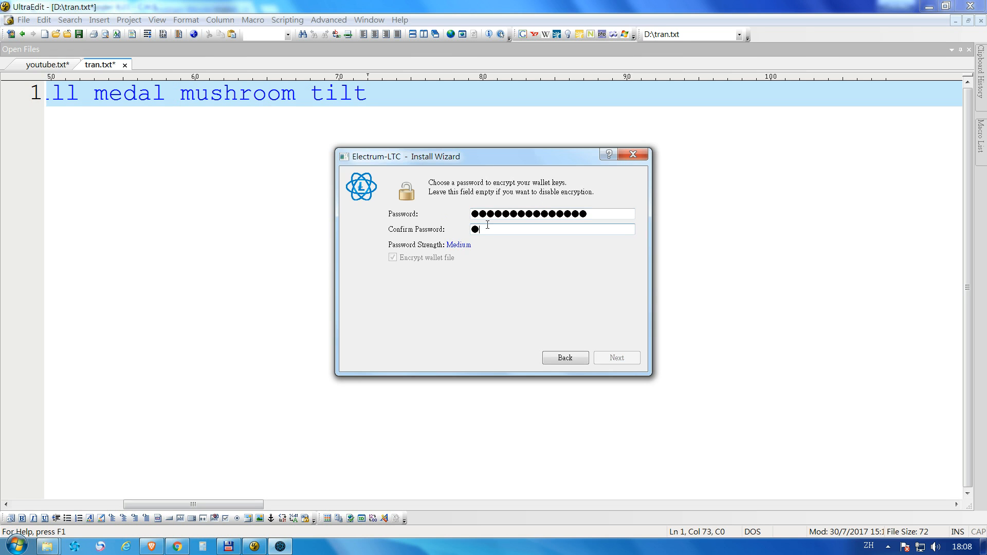
text(********)
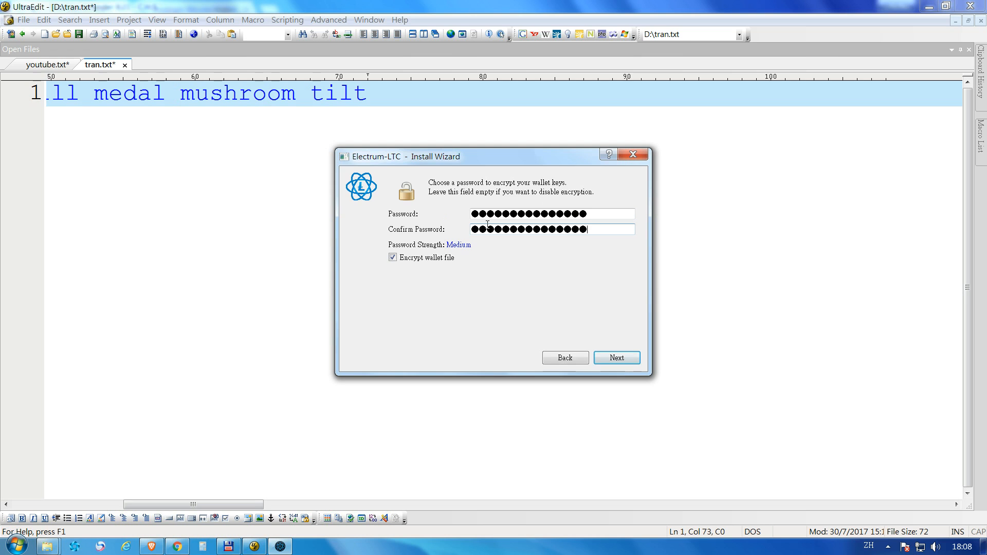
click(620, 358)
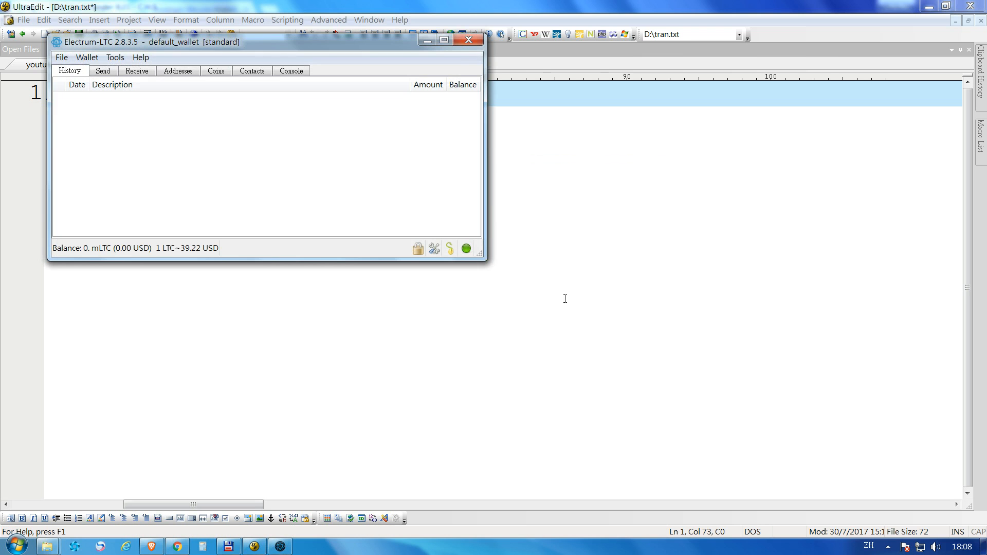
Highlight the Electrum-LTC wallets folder path on line 115 of youtube.txt
click(255, 546)
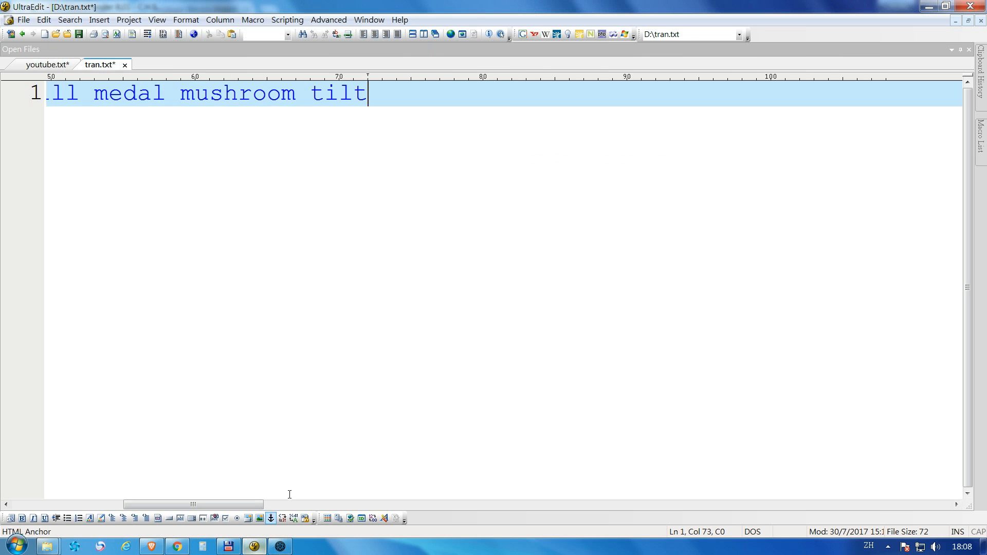
click(47, 64)
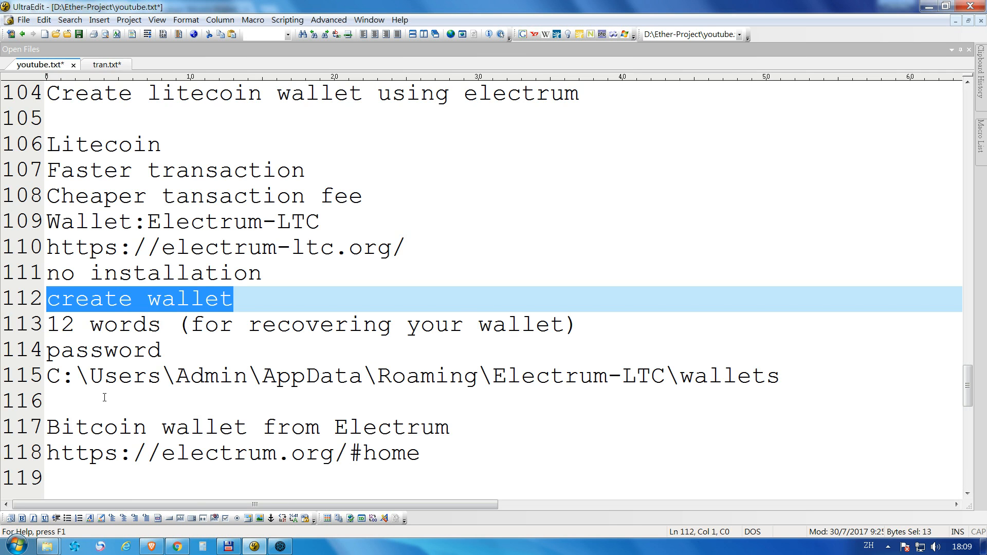
drag(48, 377, 802, 385)
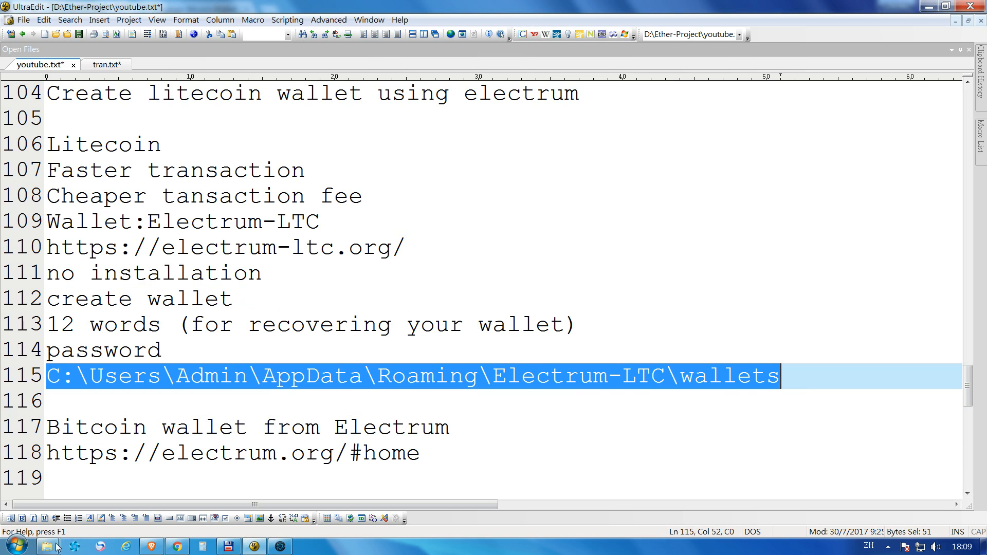
click(219, 499)
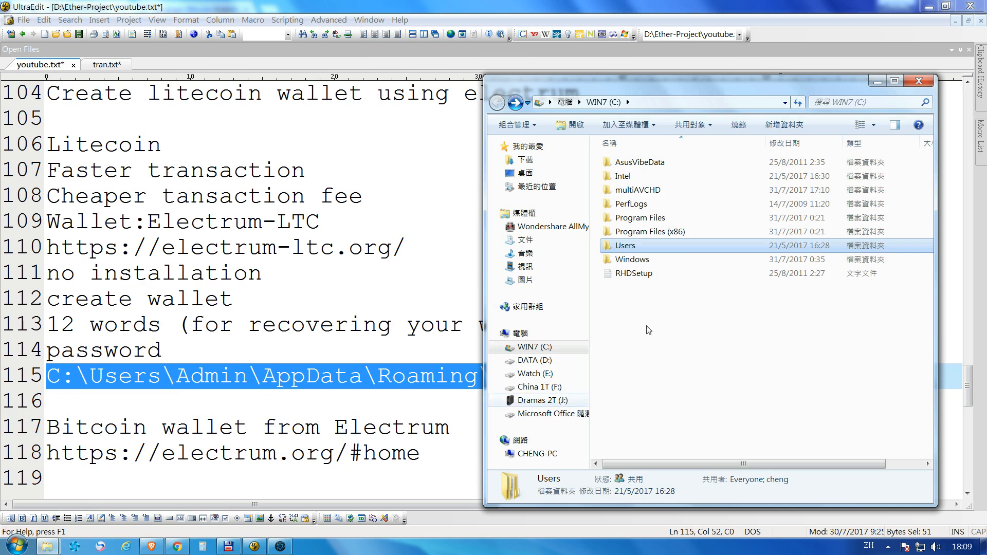
Go from Users into the user's AppData folder by appending \appdata to the path
double_click(651, 252)
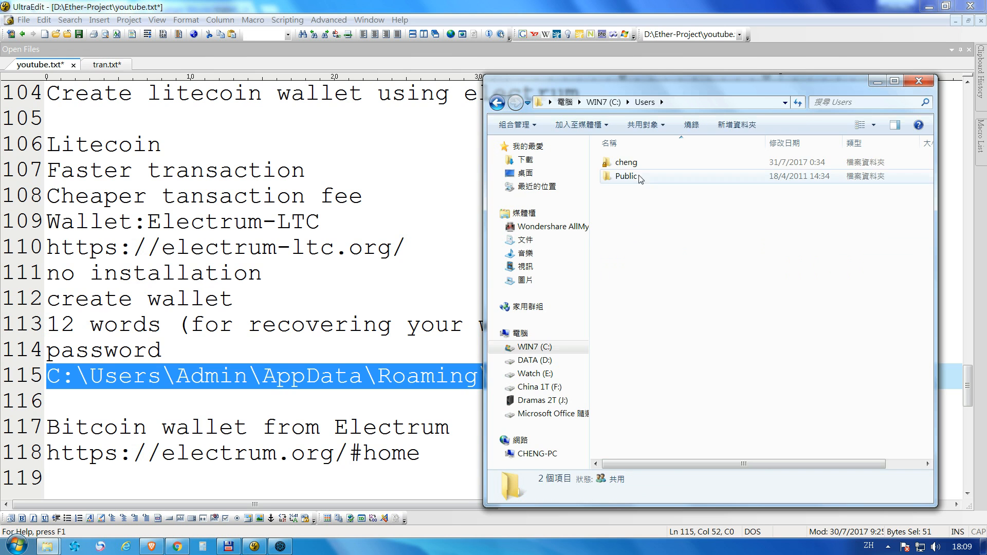
double_click(628, 166)
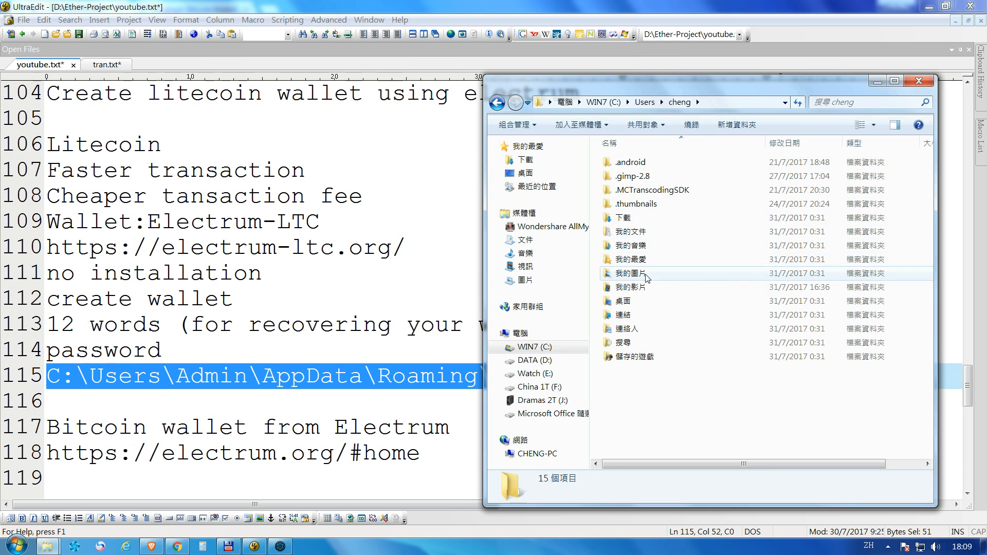
click(675, 103)
click(674, 103)
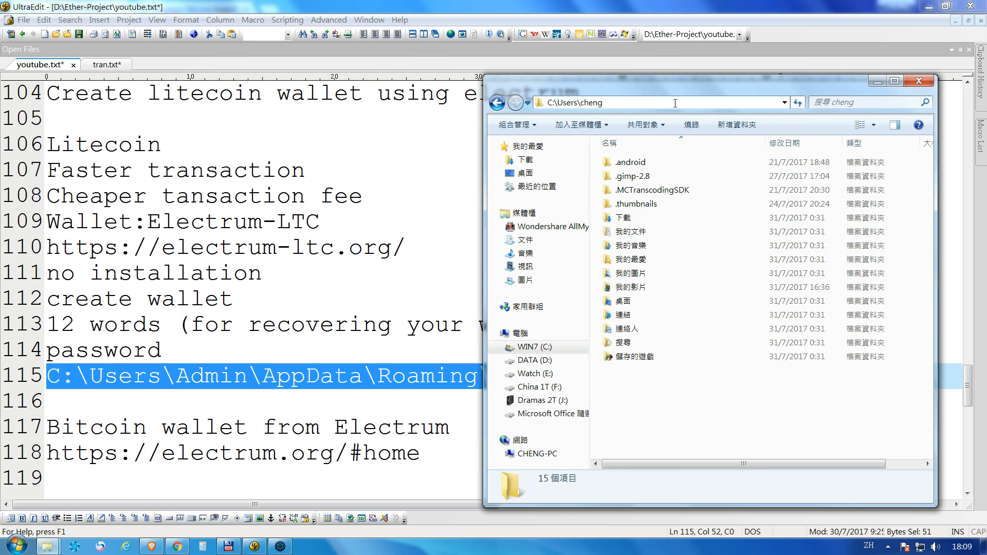
text(\)
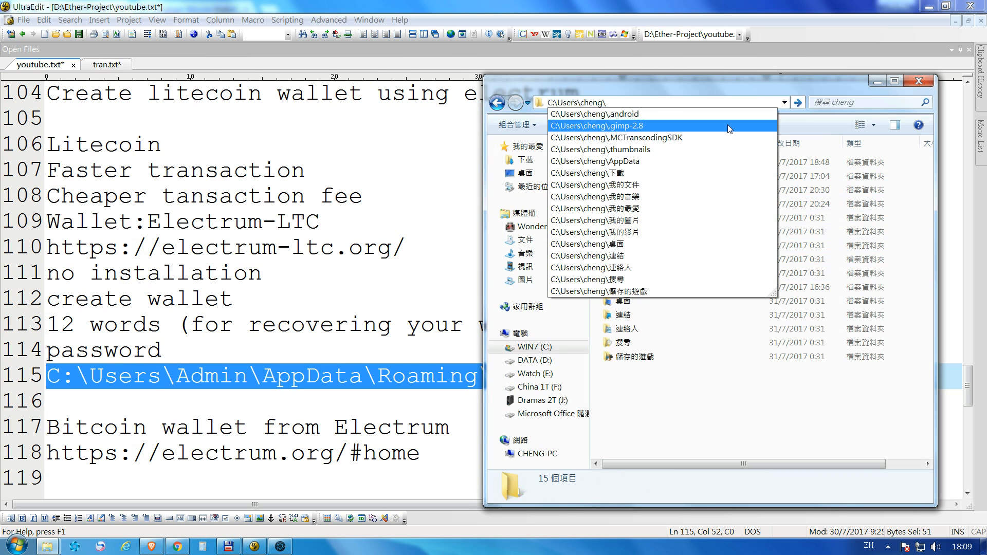
text(appdata)
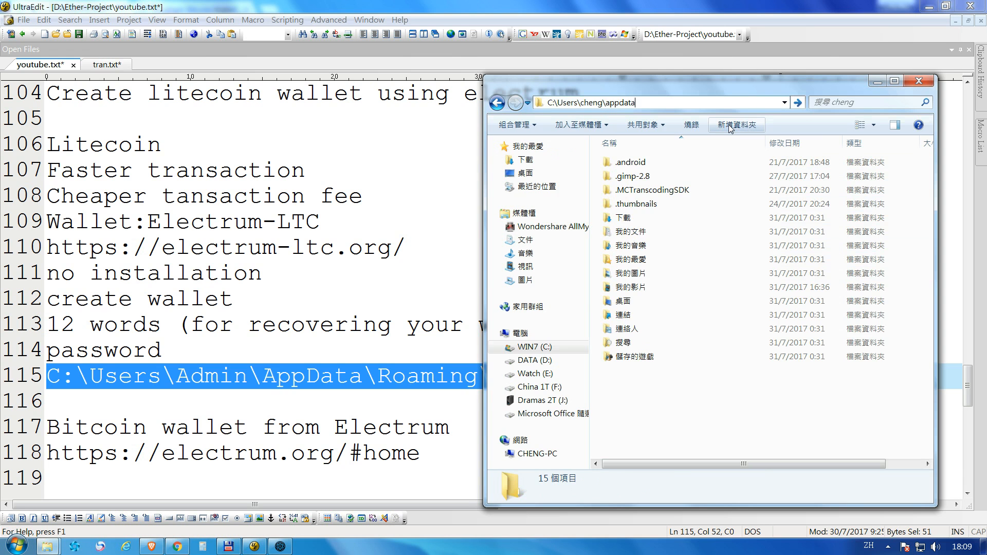
key(Return)
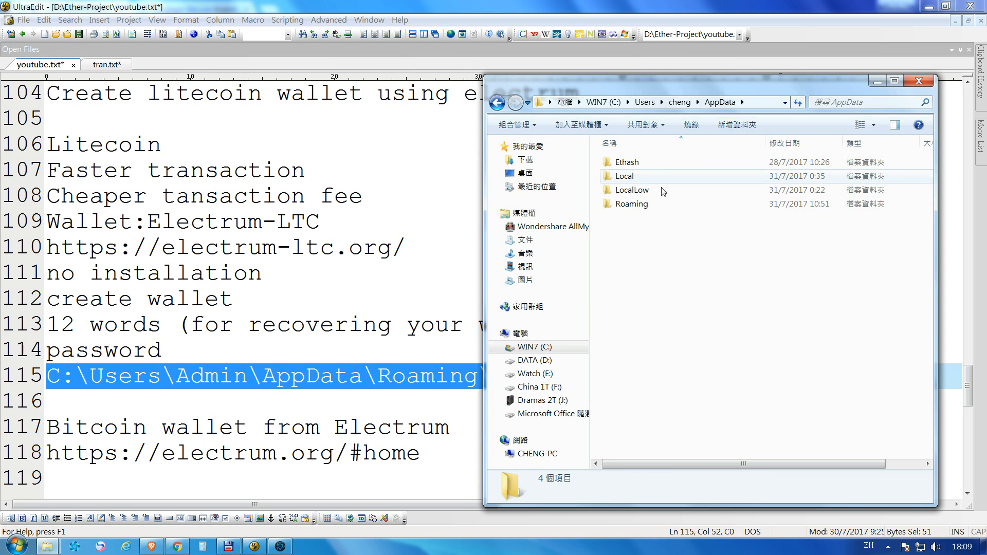
Open Roaming > Electrum-LTC > wallets and select the default_wallet file
double_click(628, 204)
double_click(647, 315)
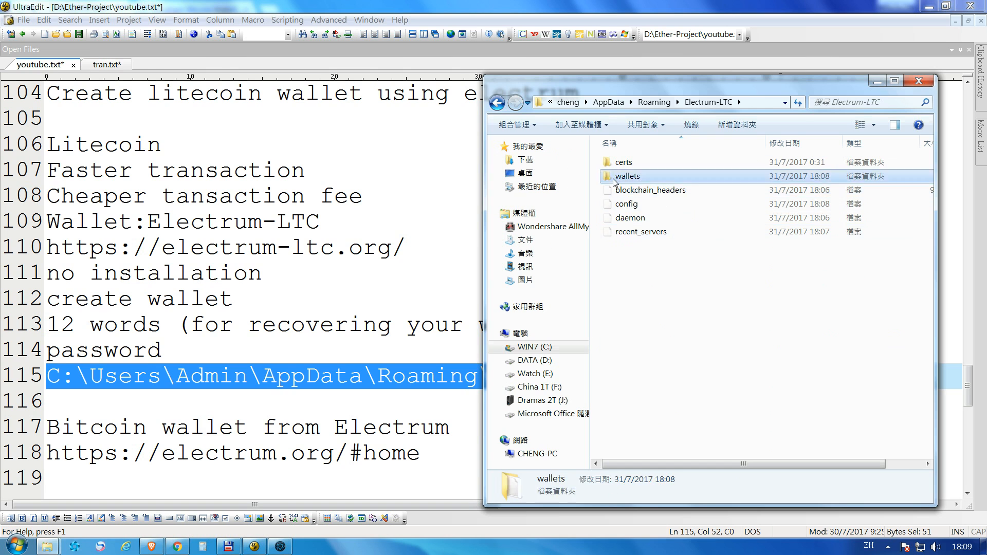
double_click(627, 176)
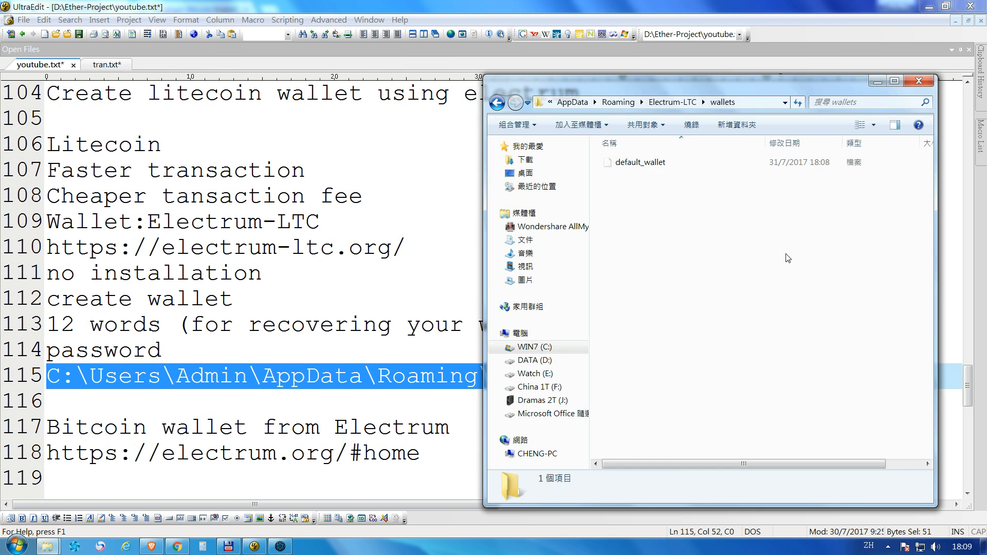
click(651, 165)
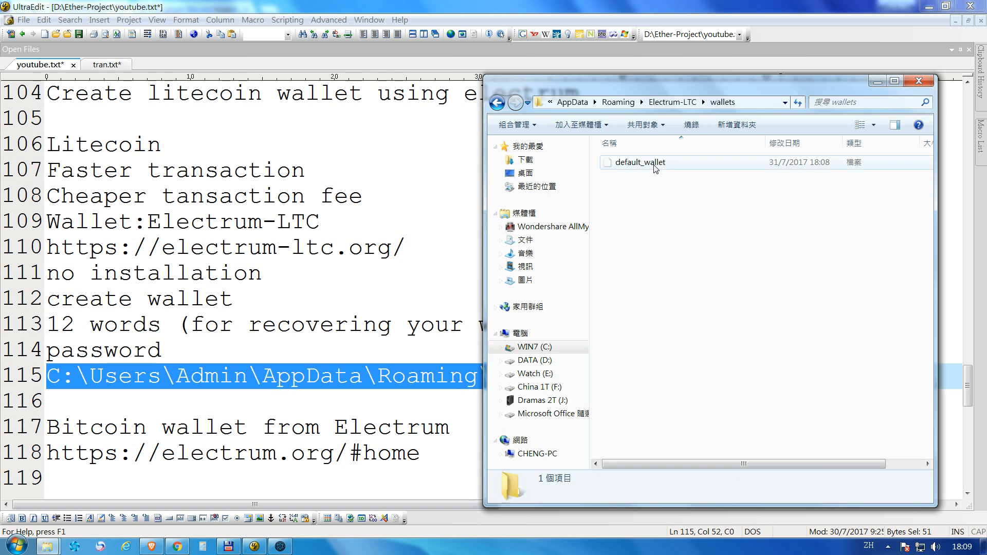
click(422, 164)
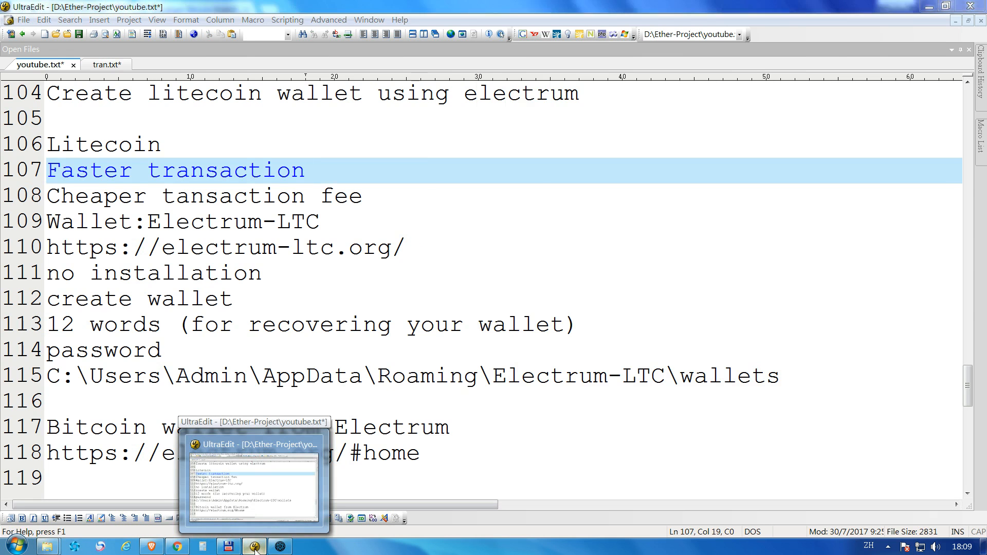
click(254, 549)
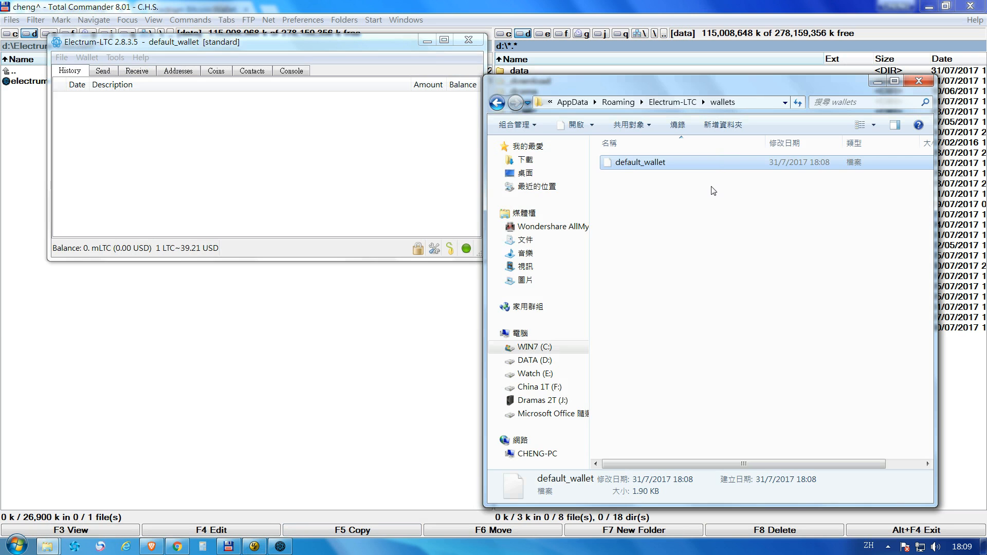
Quit Electrum-LTC through the File menu
click(394, 45)
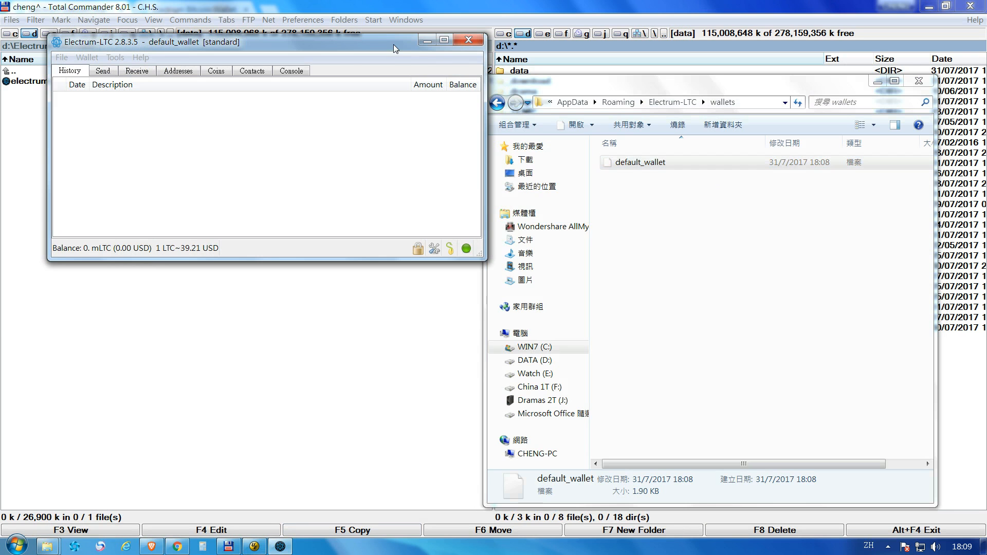
click(61, 59)
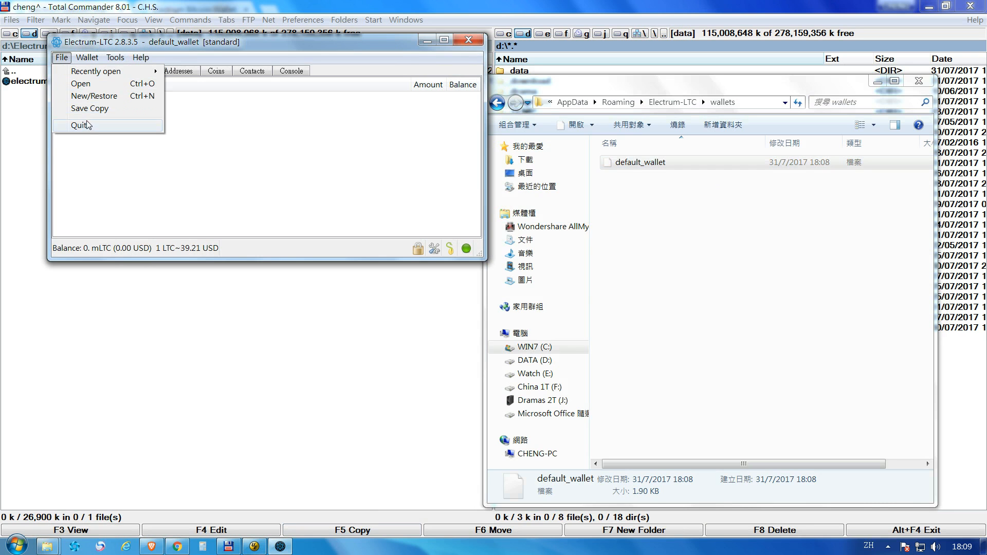
click(90, 126)
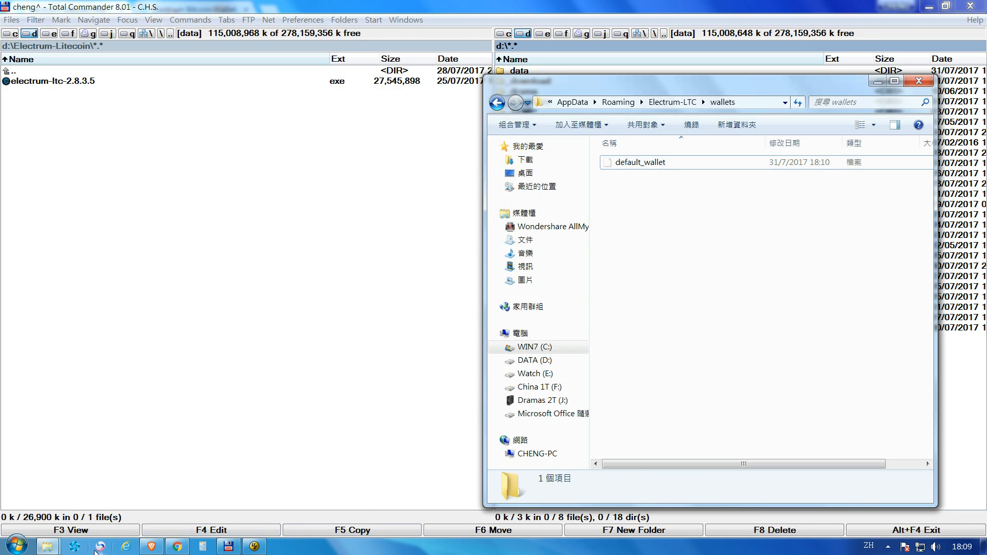
Relaunch Electrum-LTC from the Electrum-Litecoin folder and unlock default_wallet with its password
click(47, 546)
click(64, 492)
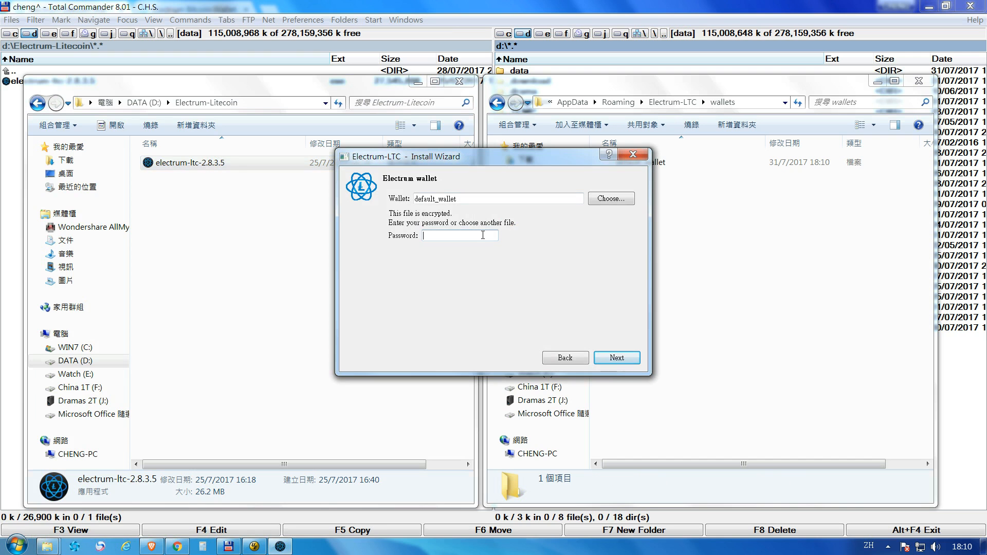
text(•••••••)
click(631, 364)
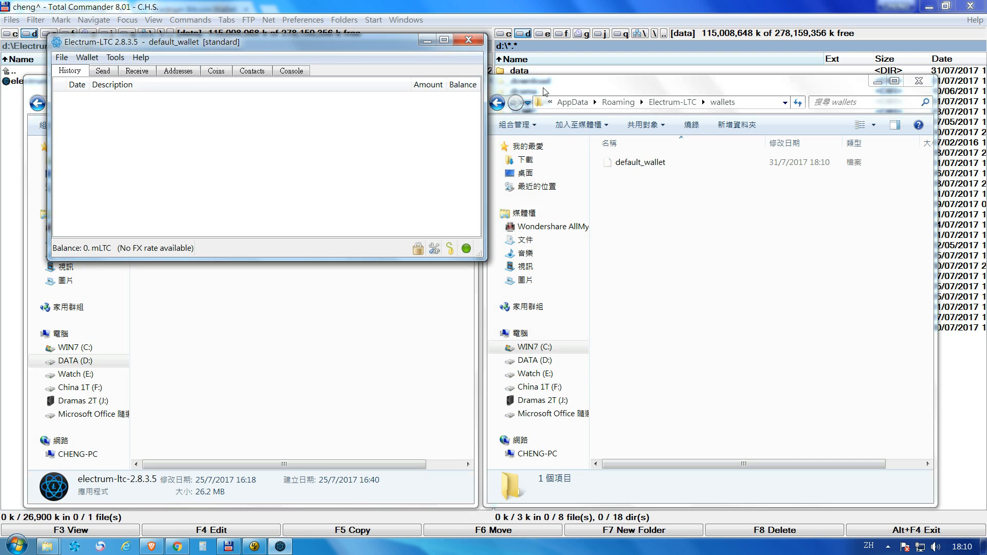
Check the wallet's receiving addresses on the Addresses tab, then close the wallet window
click(175, 71)
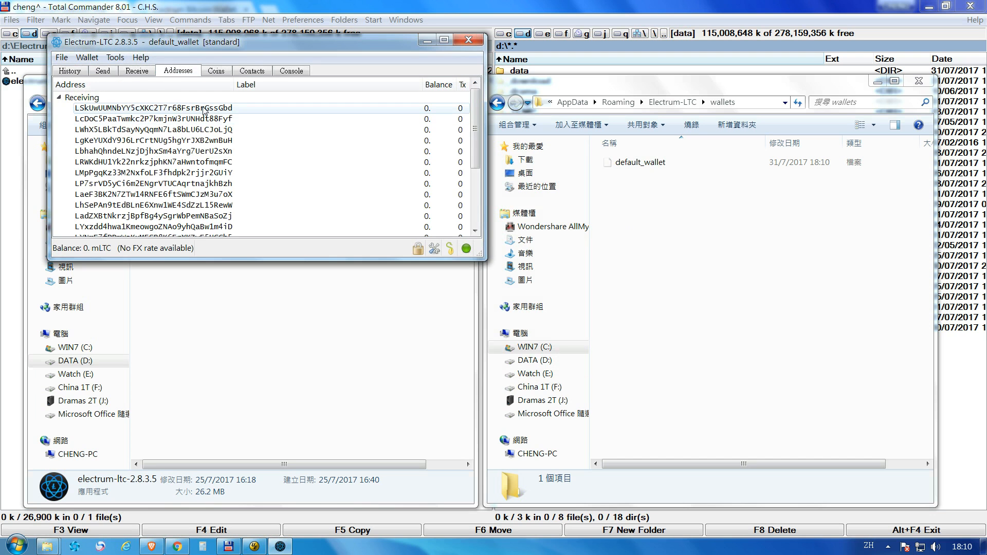
click(106, 73)
click(180, 73)
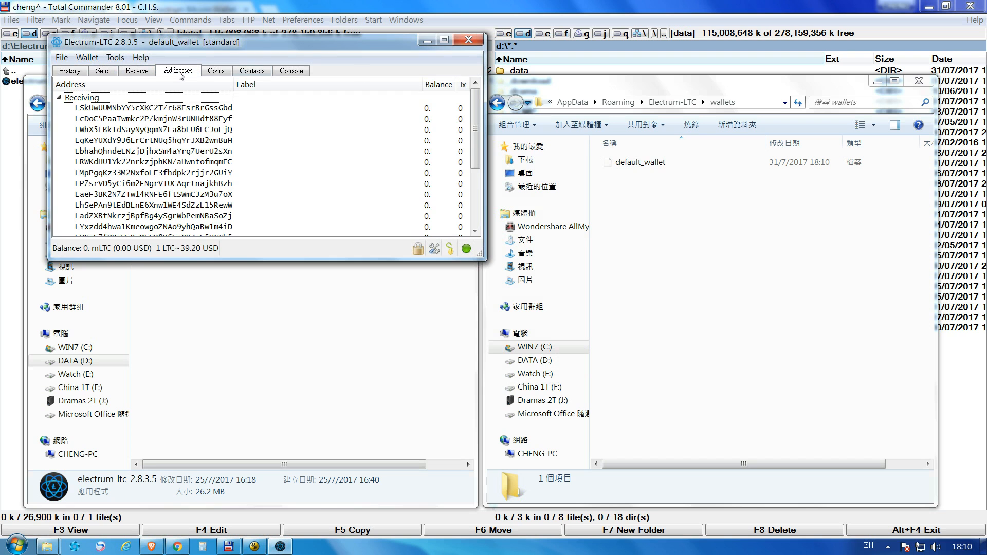
click(469, 40)
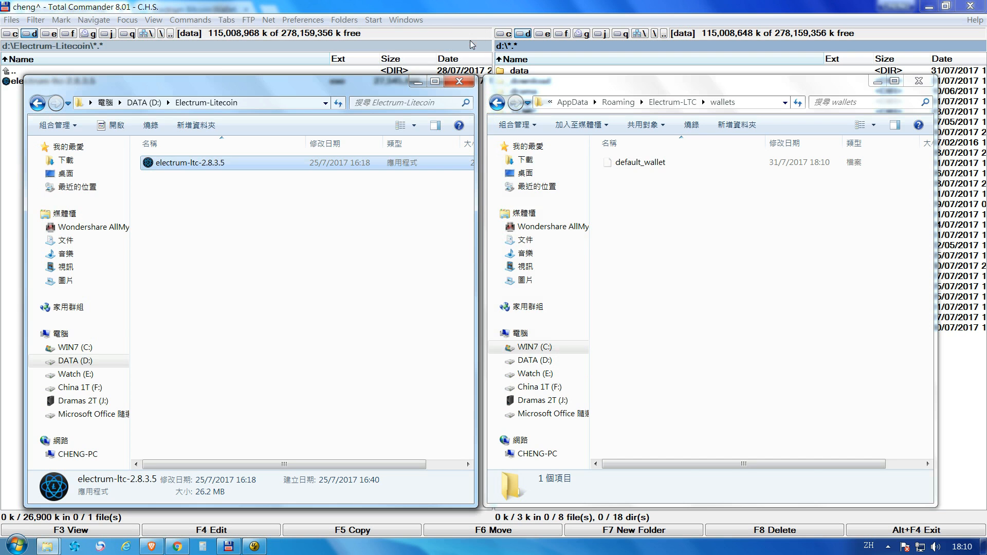
Copy default_wallet from the wallets folder into the Electrum-Litecoin folder on drive D
click(658, 163)
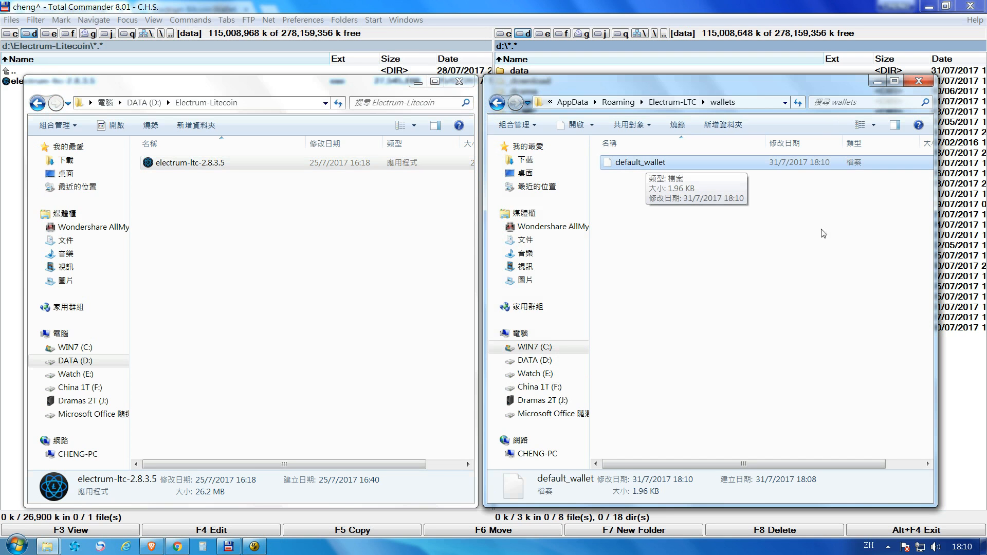
drag(654, 175, 294, 265)
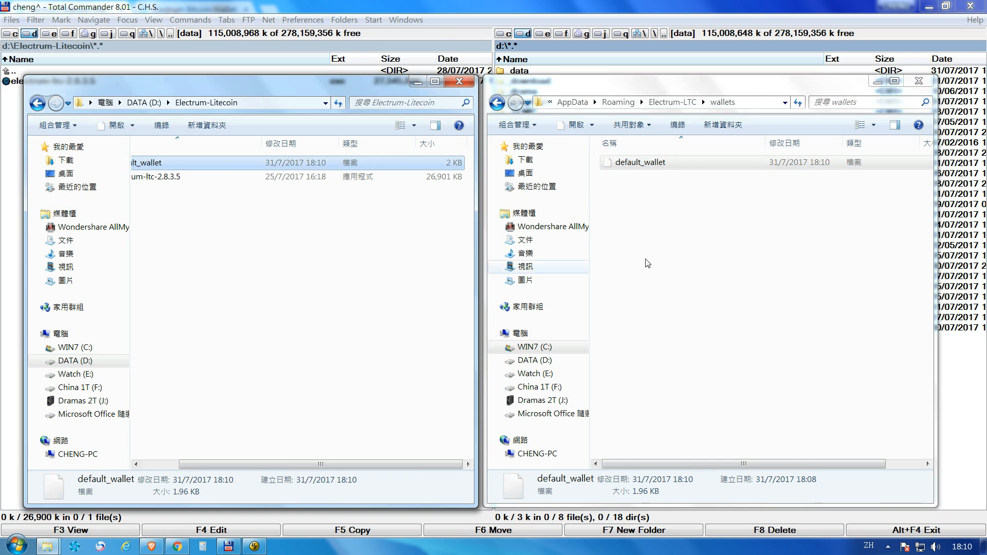
click(170, 465)
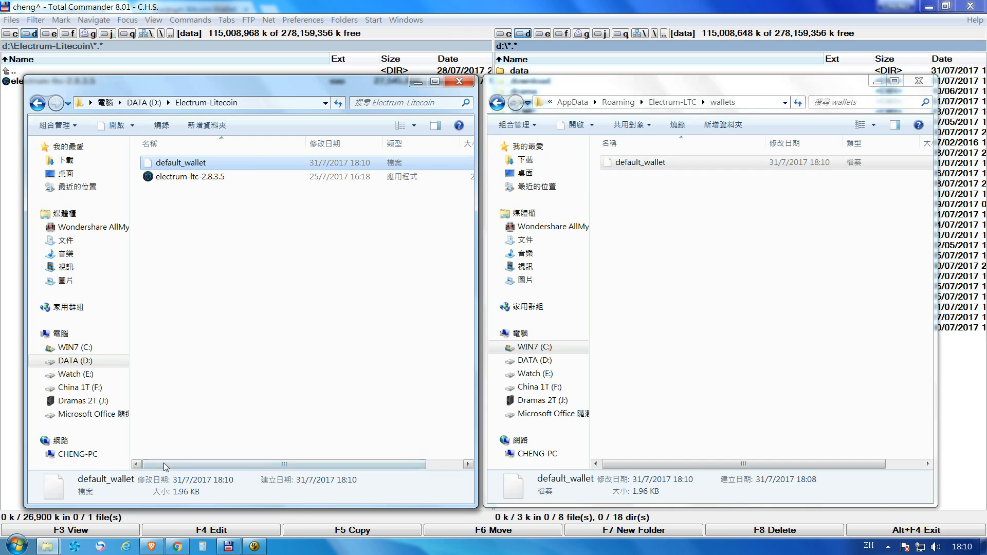
Delete the original default_wallet from the wallets folder and select the electrum-ltc-2.8.3.5 program file
click(627, 162)
key(Delete)
key(Return)
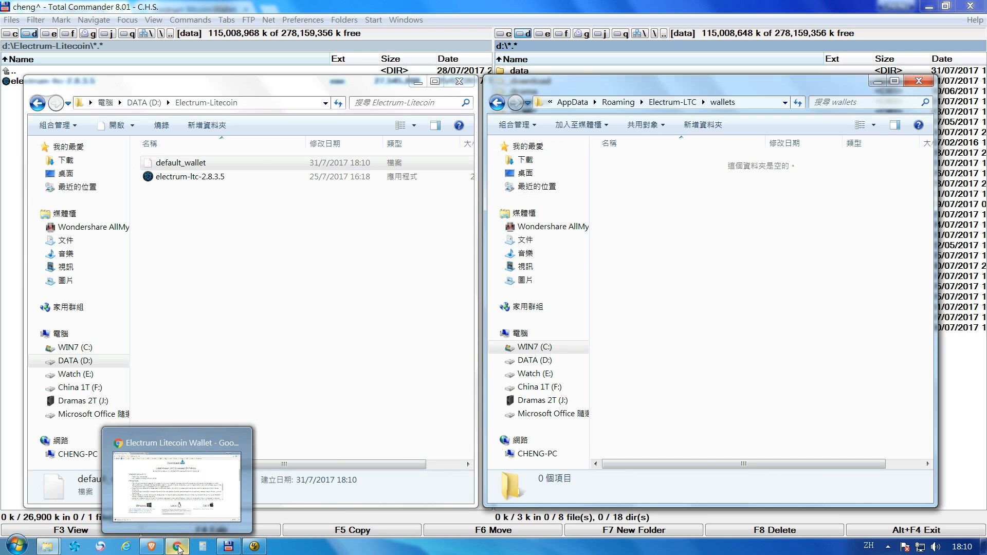
click(200, 178)
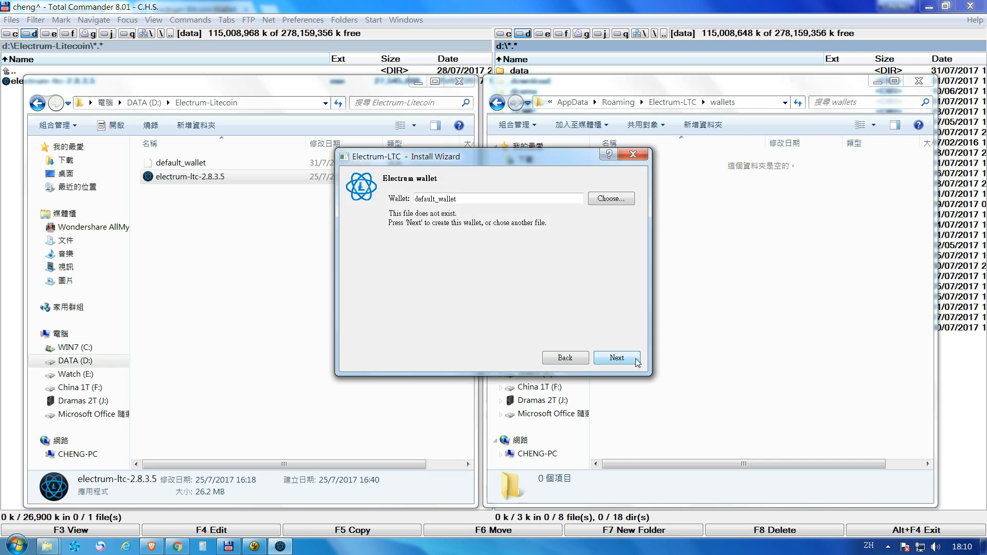
Create default_wallet as a standard wallet, restoring from an existing seed
click(625, 361)
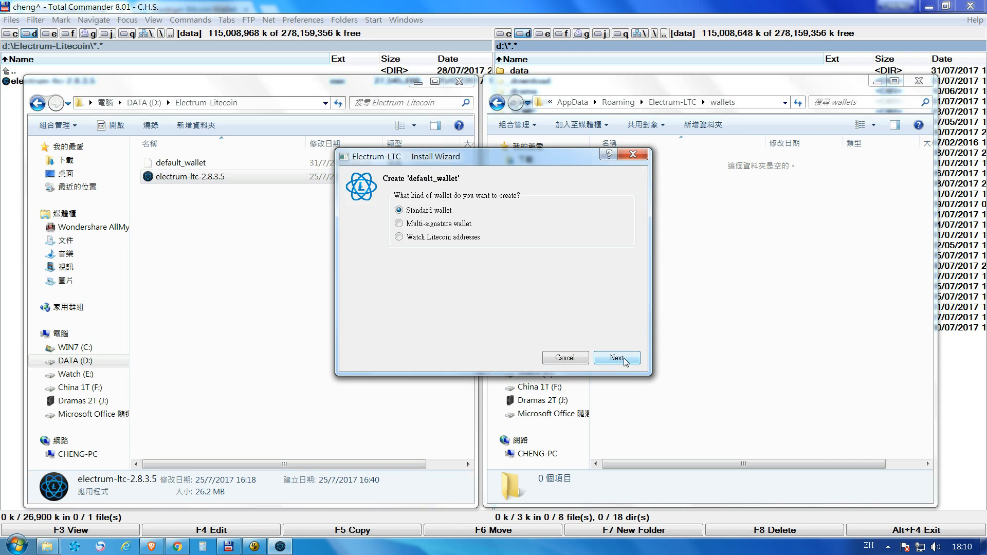
click(623, 360)
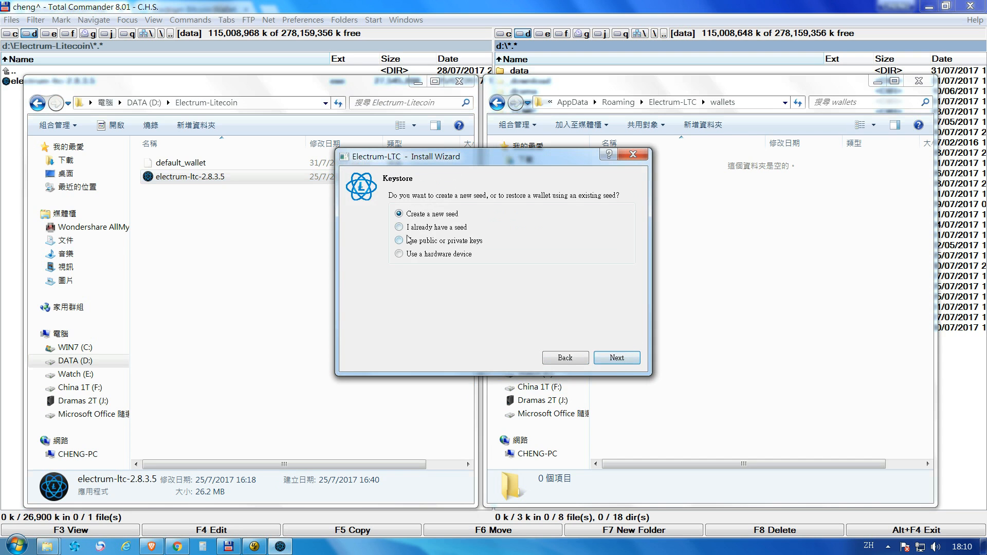
click(401, 228)
click(619, 360)
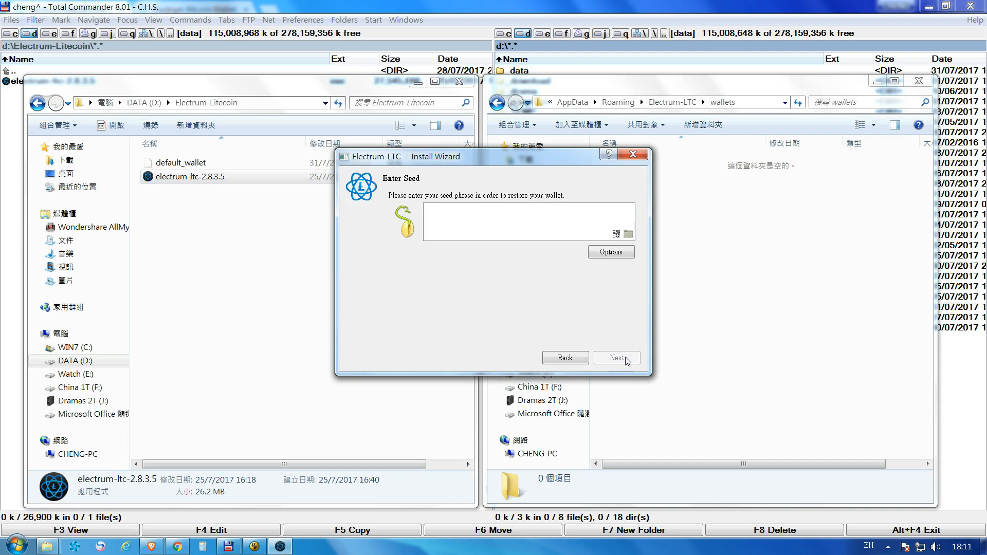
Copy the seed phrase from tran.txt in UltraEdit and paste it into the wizard's seed box
click(408, 5)
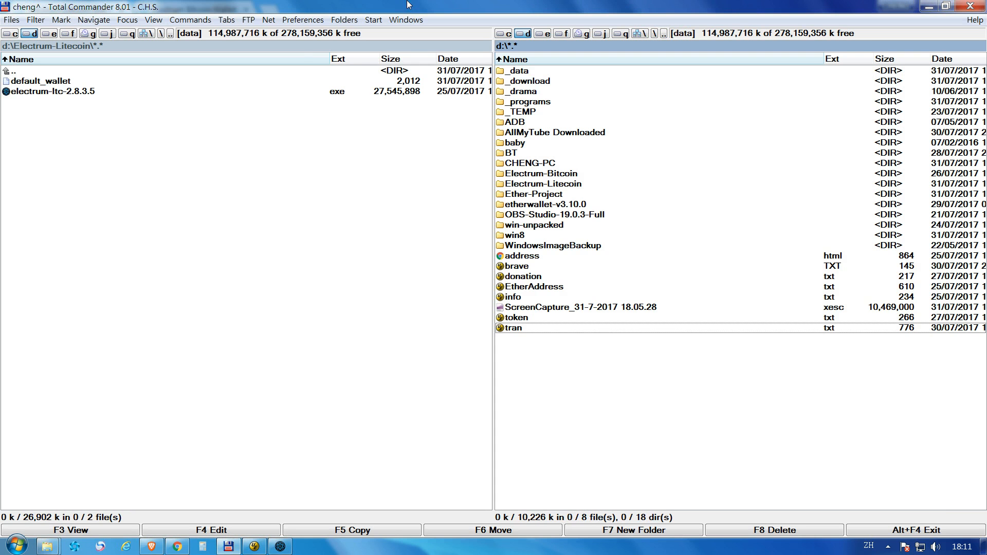
click(254, 546)
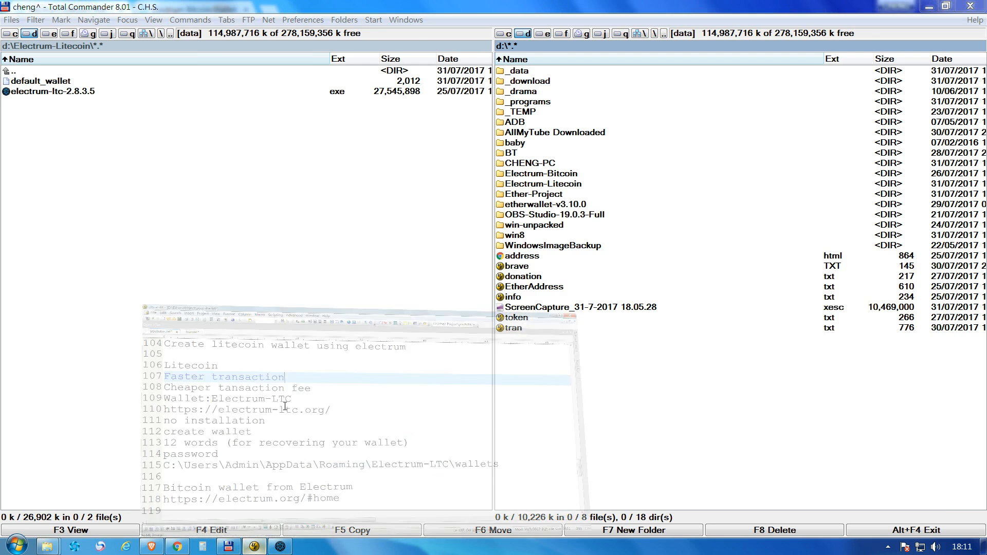
click(110, 64)
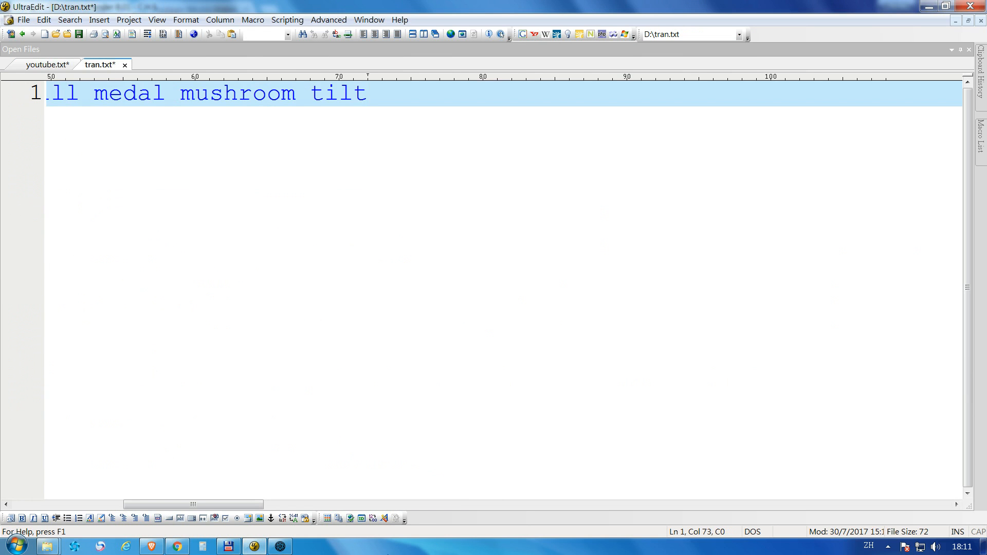
drag(193, 505, 88, 502)
drag(41, 93, 925, 169)
key(ctrl+c)
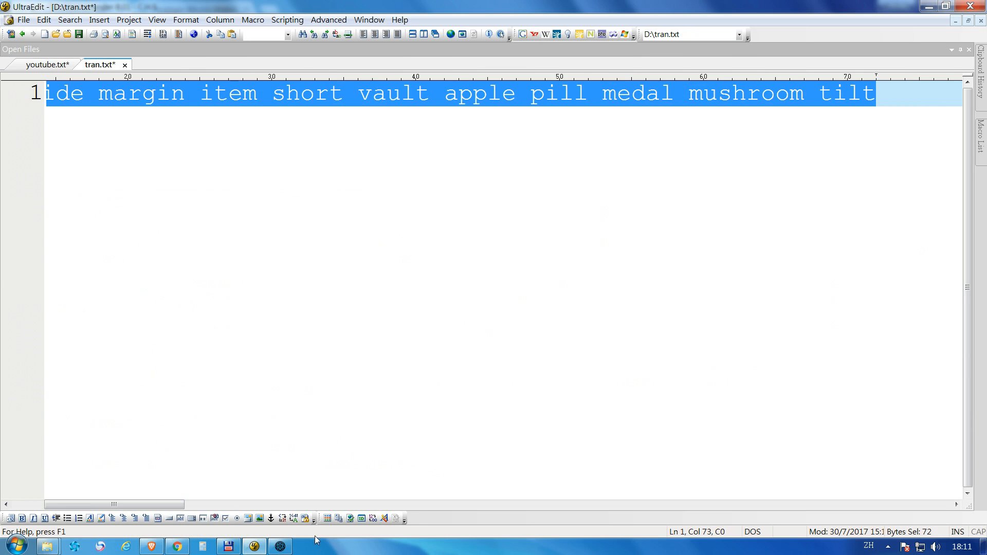
click(280, 546)
click(471, 208)
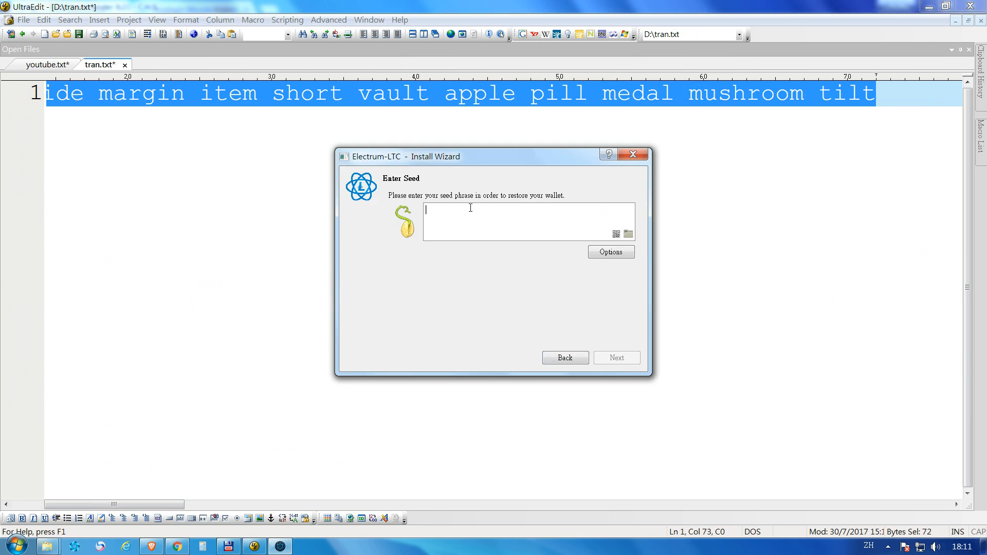
key(ctrl+v)
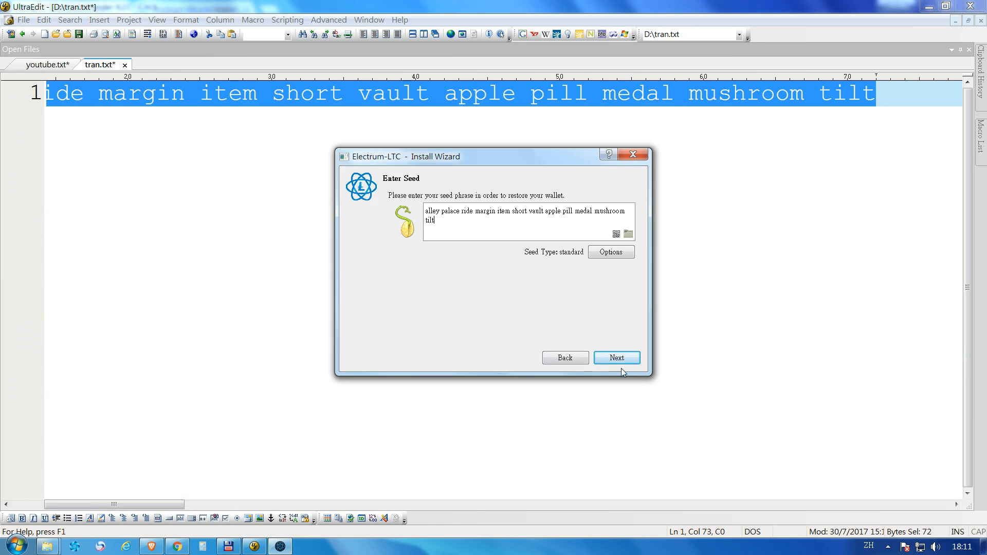
Accept the seed, then enter and confirm the wallet password with file encryption enabled
click(624, 361)
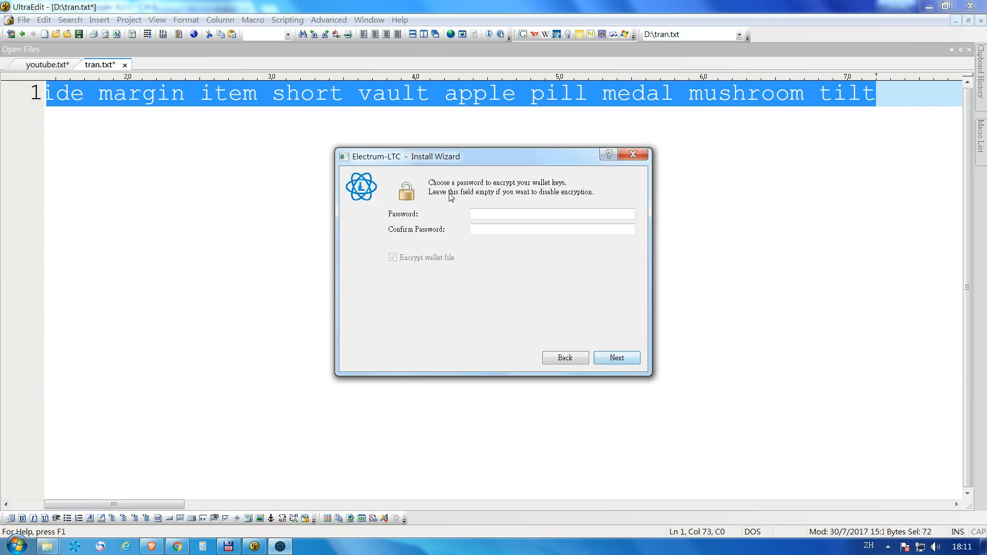
click(511, 215)
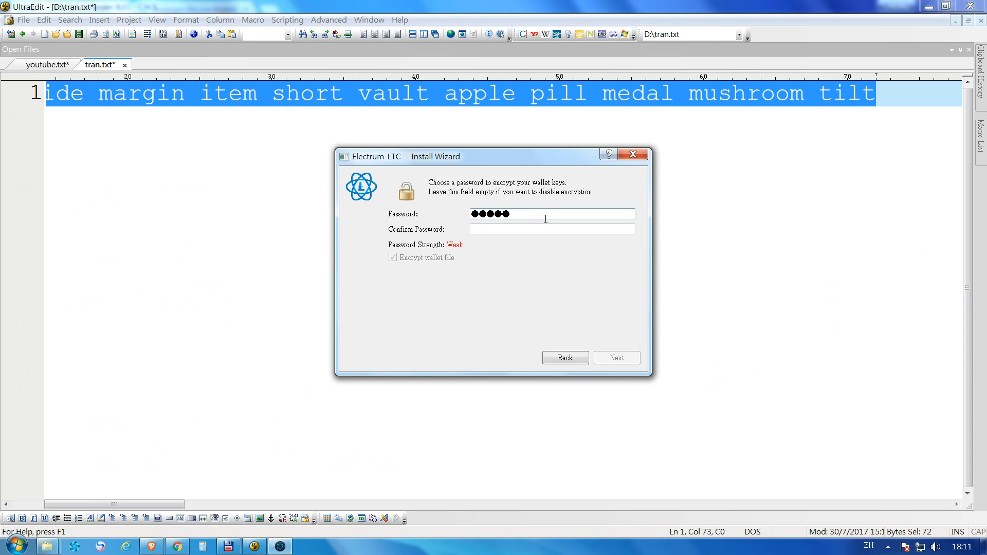
click(518, 231)
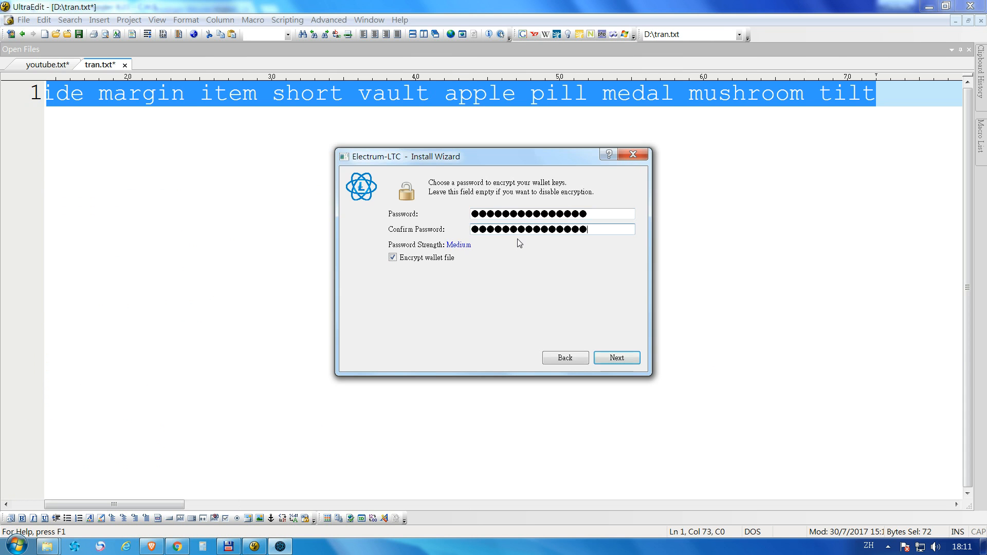
click(619, 361)
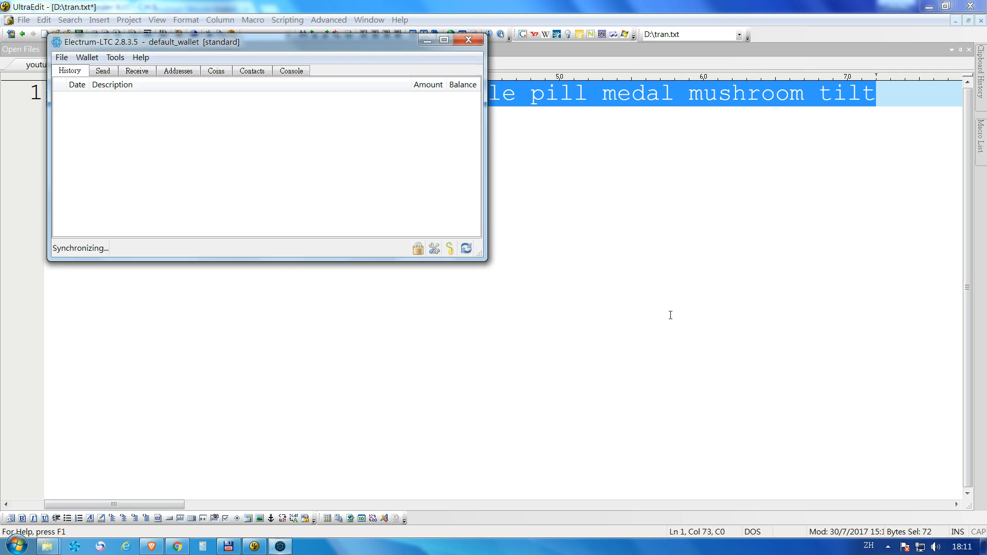
Show the restored wallet's receiving addresses, then bring the Electrum-Litecoin folder forward
click(188, 75)
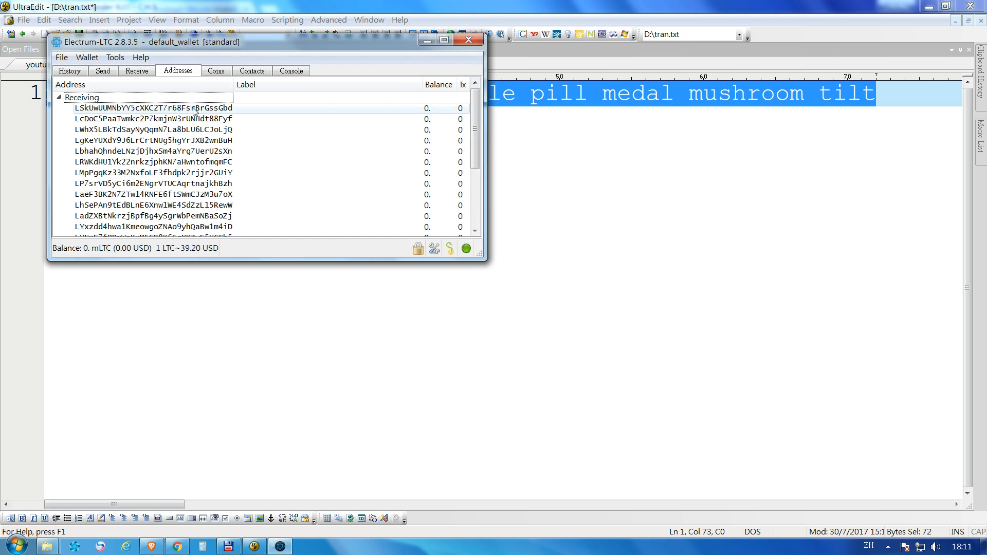
click(195, 111)
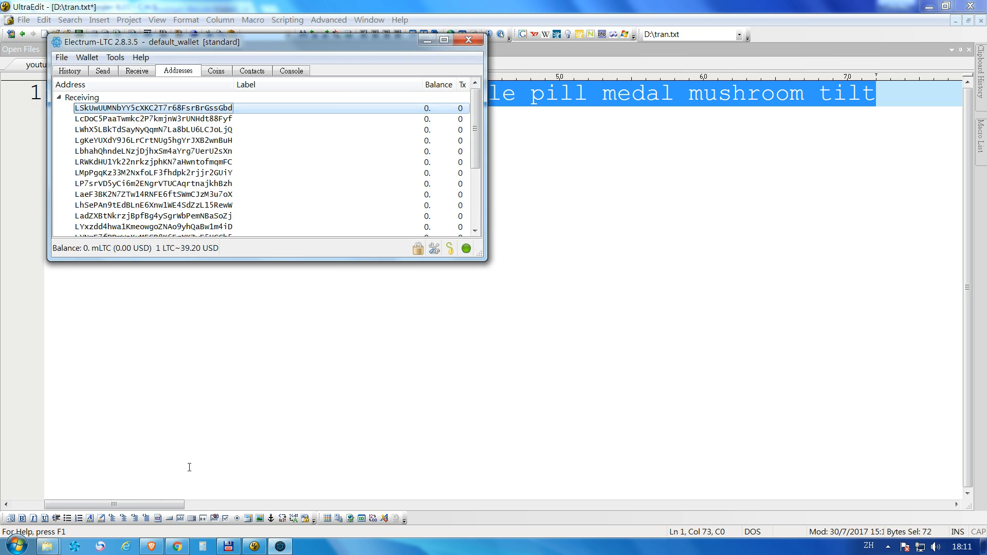
click(47, 546)
click(60, 520)
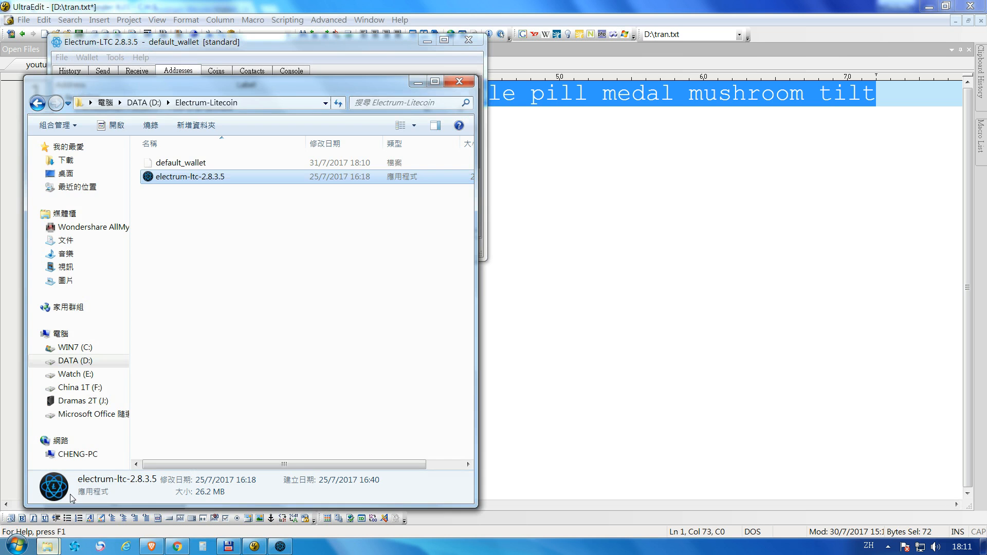
Bring the wallets folder forward, then close the Electrum-LTC wallet window
click(47, 546)
click(214, 501)
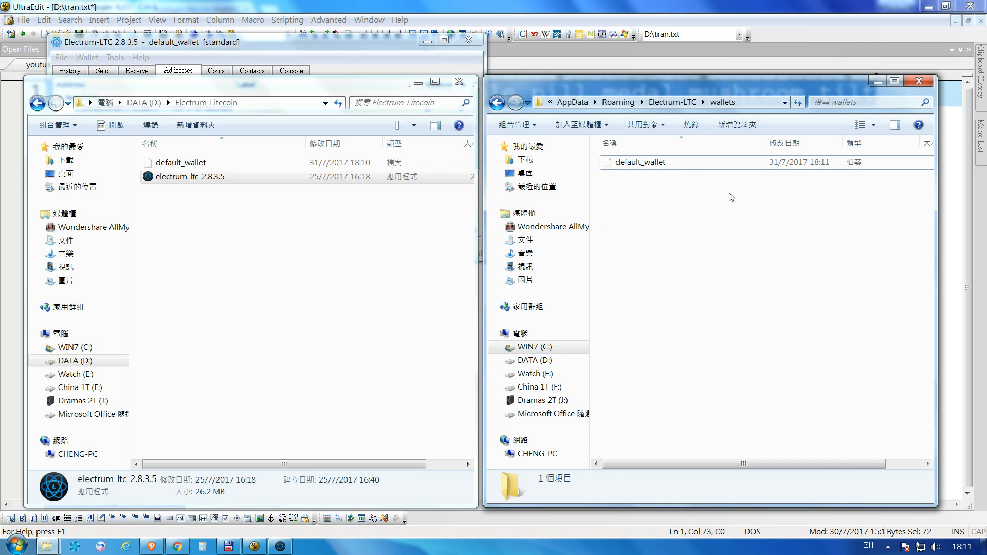
click(377, 43)
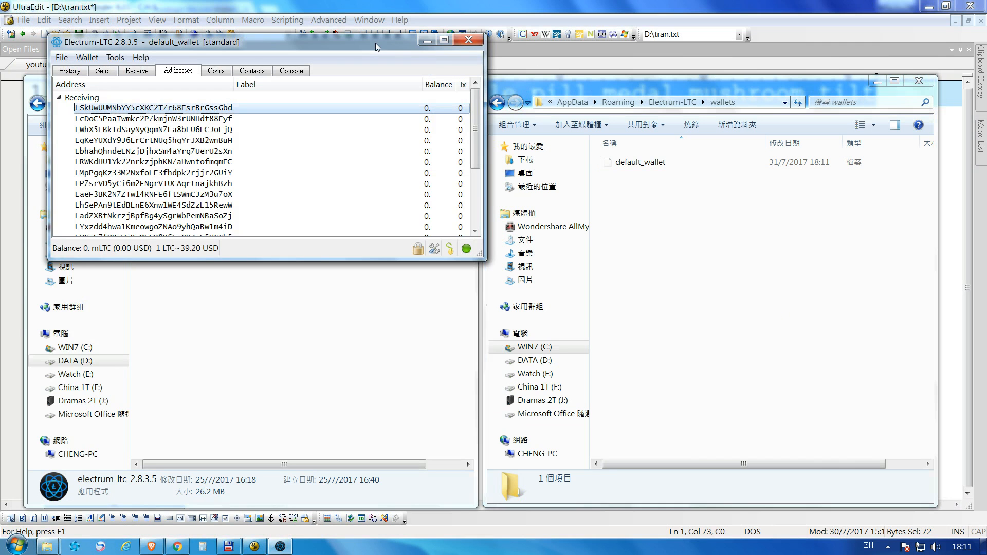
click(469, 39)
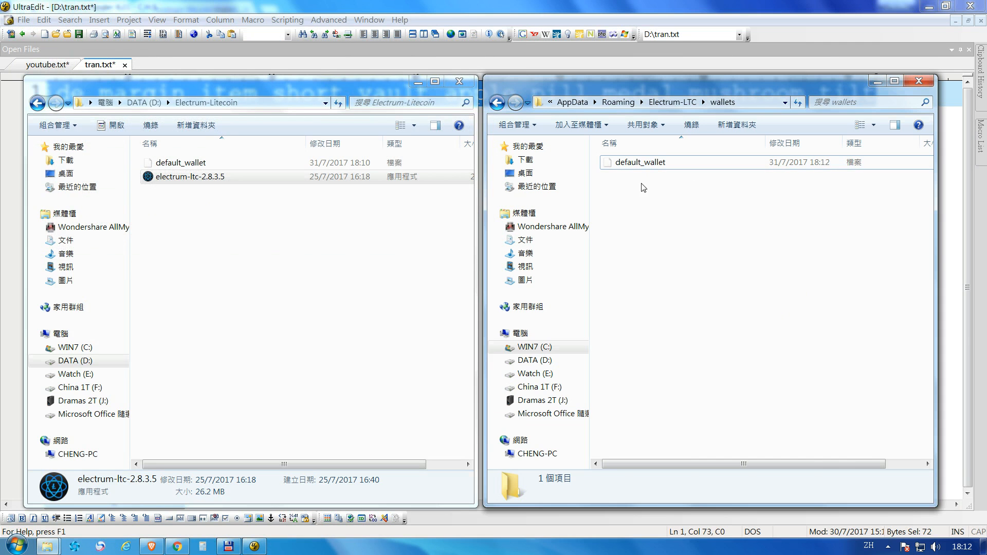
Delete the restored default_wallet and copy the backup default_wallet from Electrum-Litecoin into wallets
click(640, 166)
key(Delete)
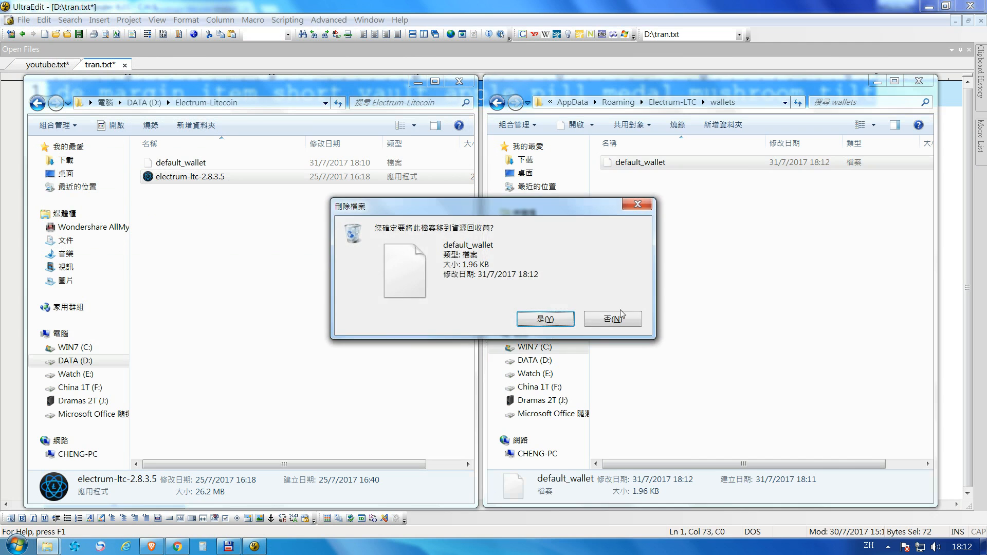
key(Return)
click(196, 177)
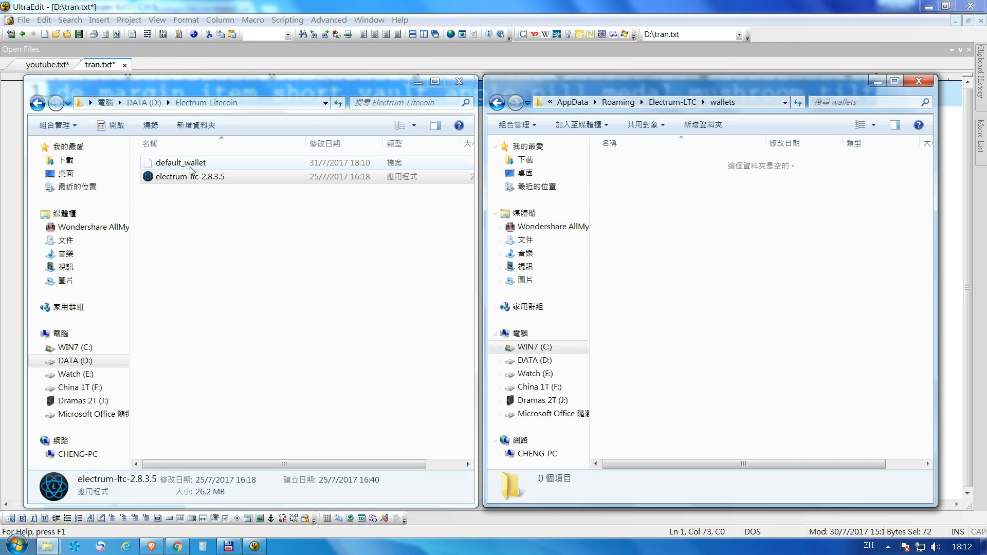
drag(191, 168, 722, 241)
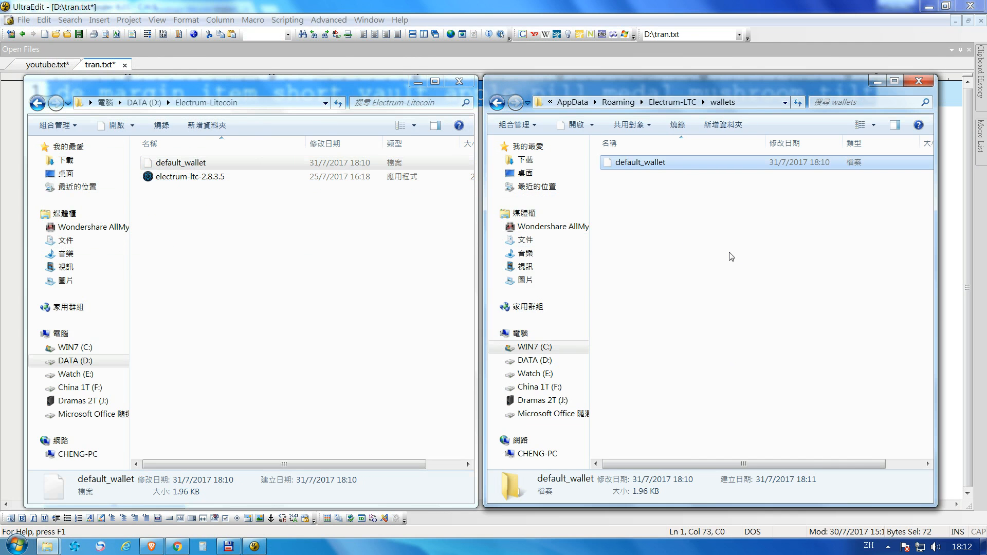
Delete the backup default_wallet from Electrum-Litecoin and launch electrum-ltc-2.8.3.5
click(191, 164)
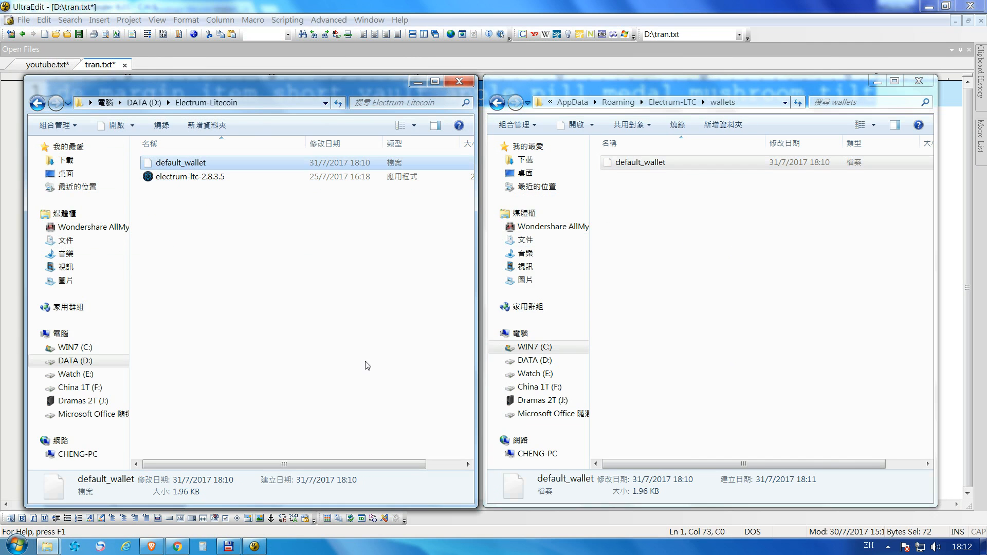
key(Delete)
key(Return)
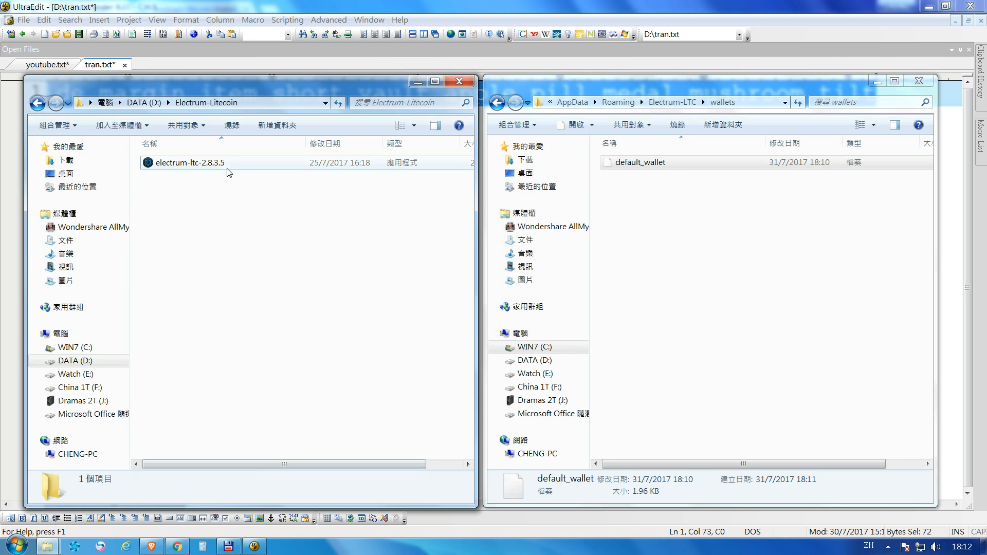
click(197, 168)
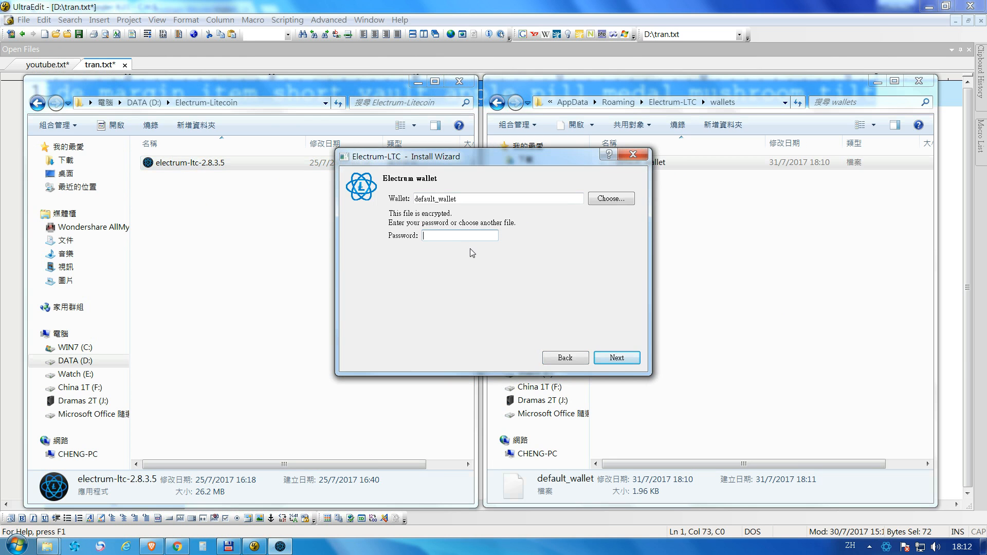
Unlock the copied default_wallet with its password and list its receiving addresses at 0 mLTC
text(●●●●)
click(622, 359)
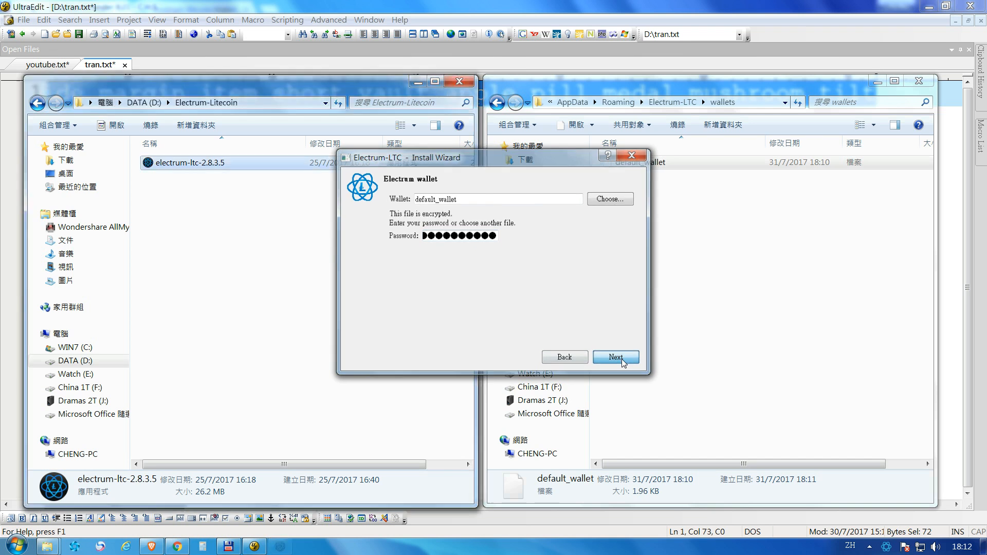
click(166, 76)
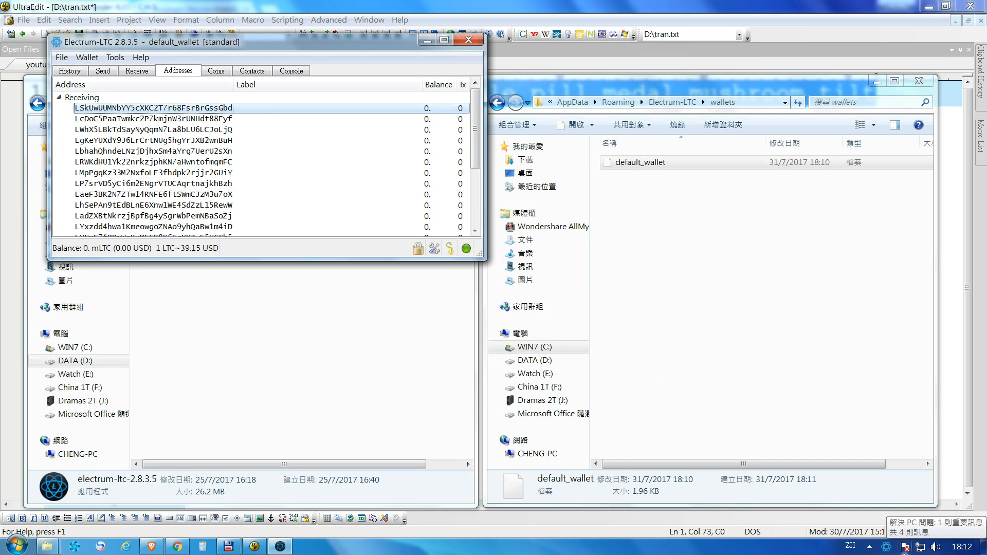
click(884, 548)
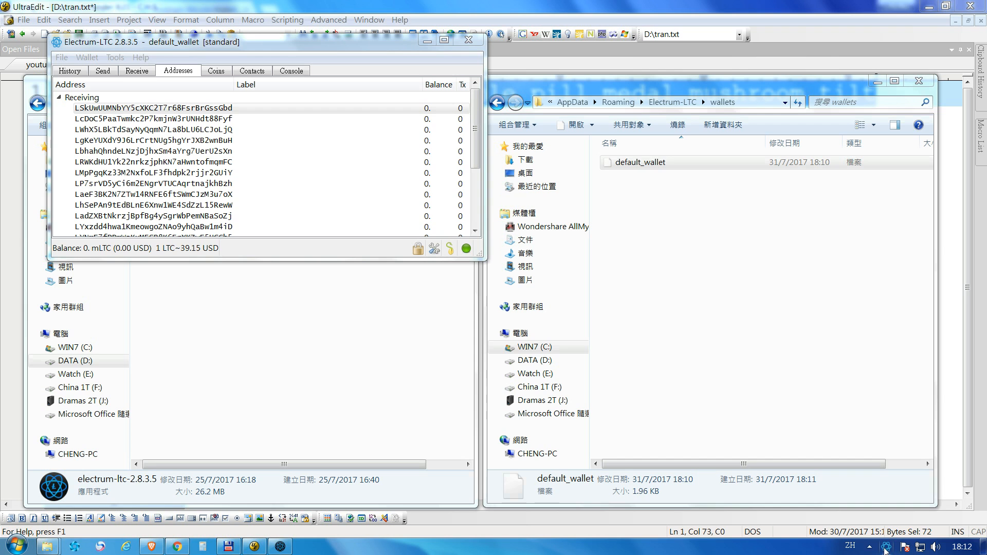